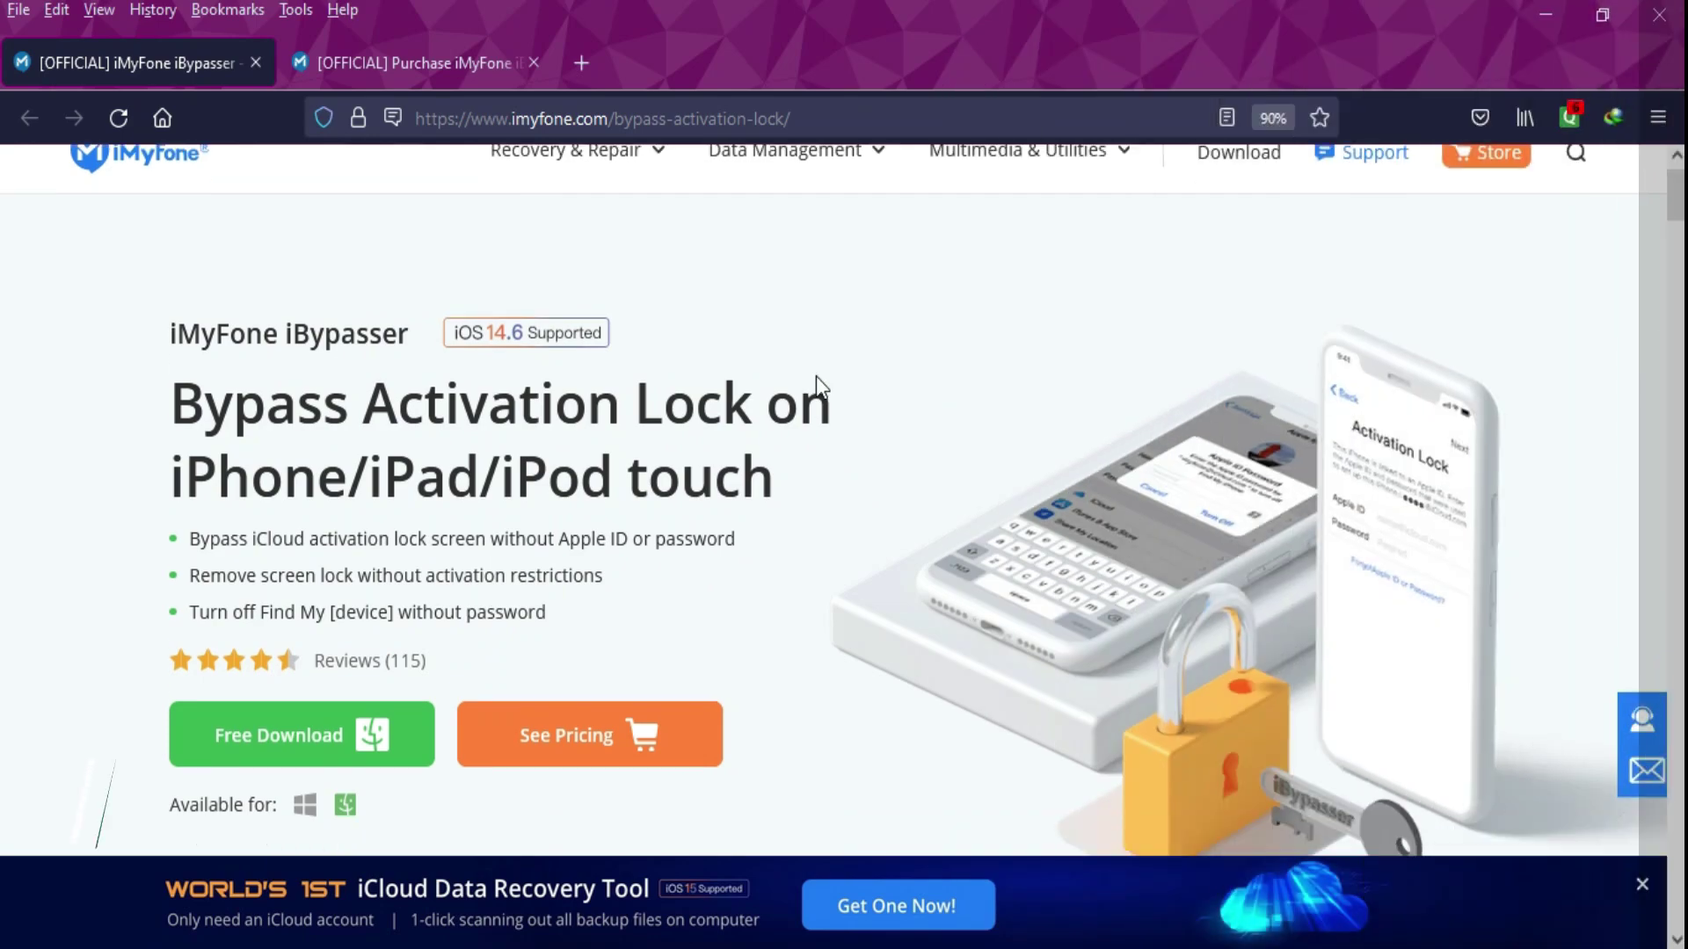
scroll(953, 331, down, 1)
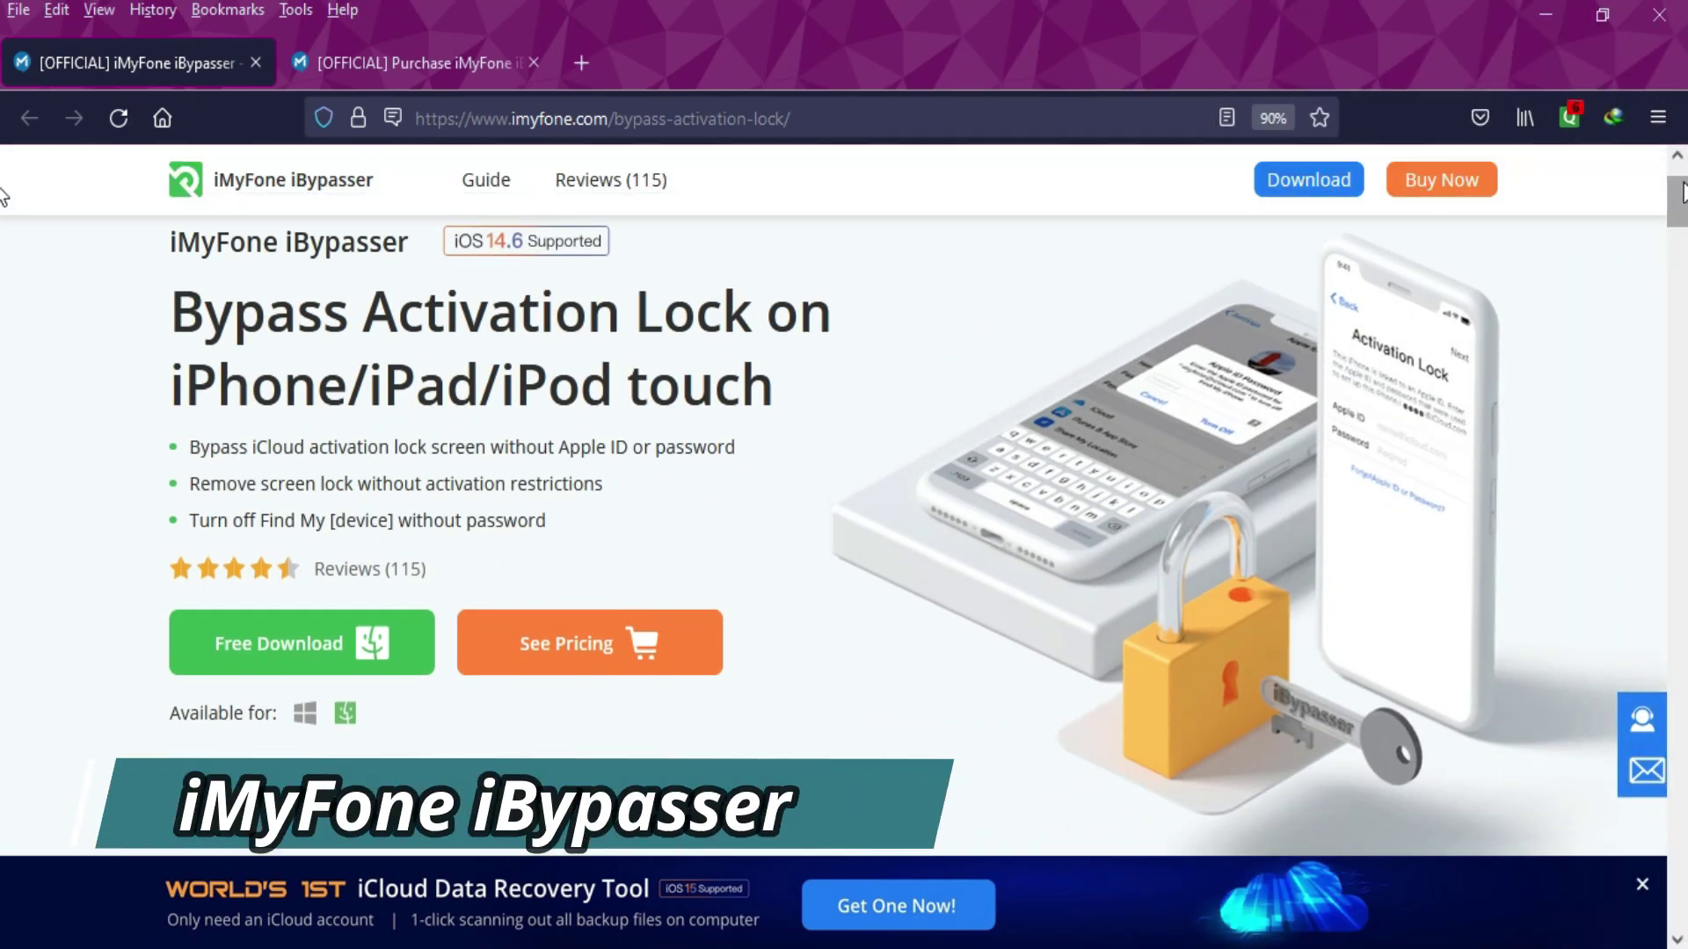
scroll(0, 198, down, 3)
scroll(0, 246, down, 2)
scroll(0, 271, down, 2)
scroll(1, 304, down, 2)
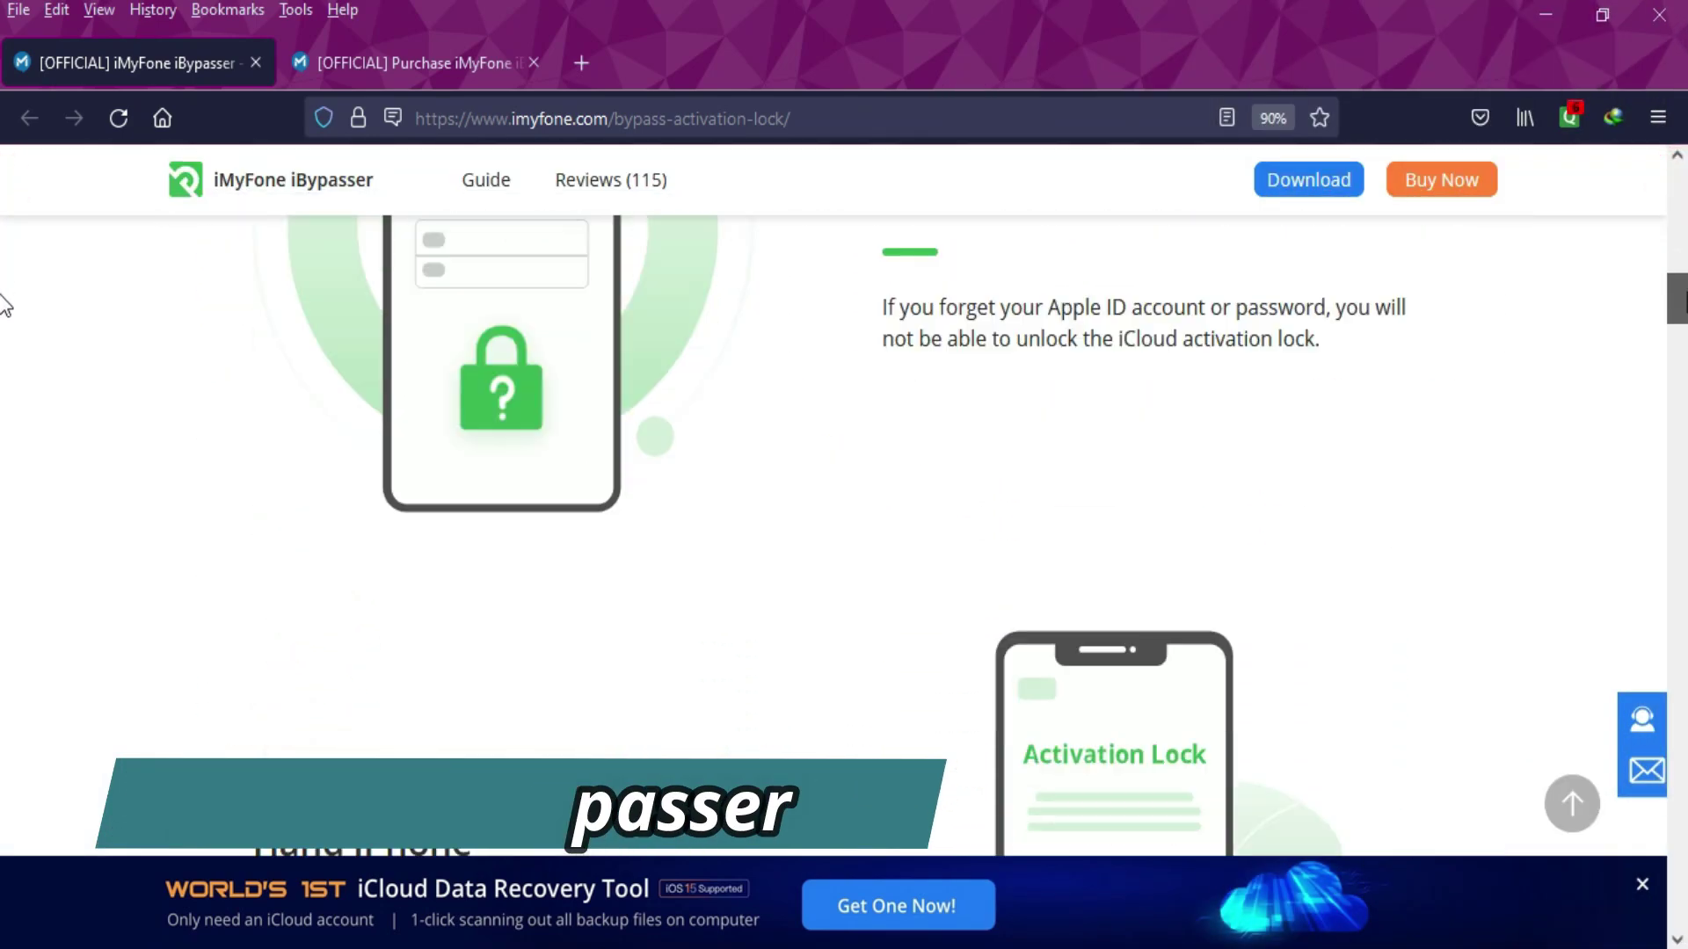
scroll(3, 316, down, 4)
scroll(3, 349, down, 3)
scroll(2, 369, down, 1)
scroll(3, 396, down, 4)
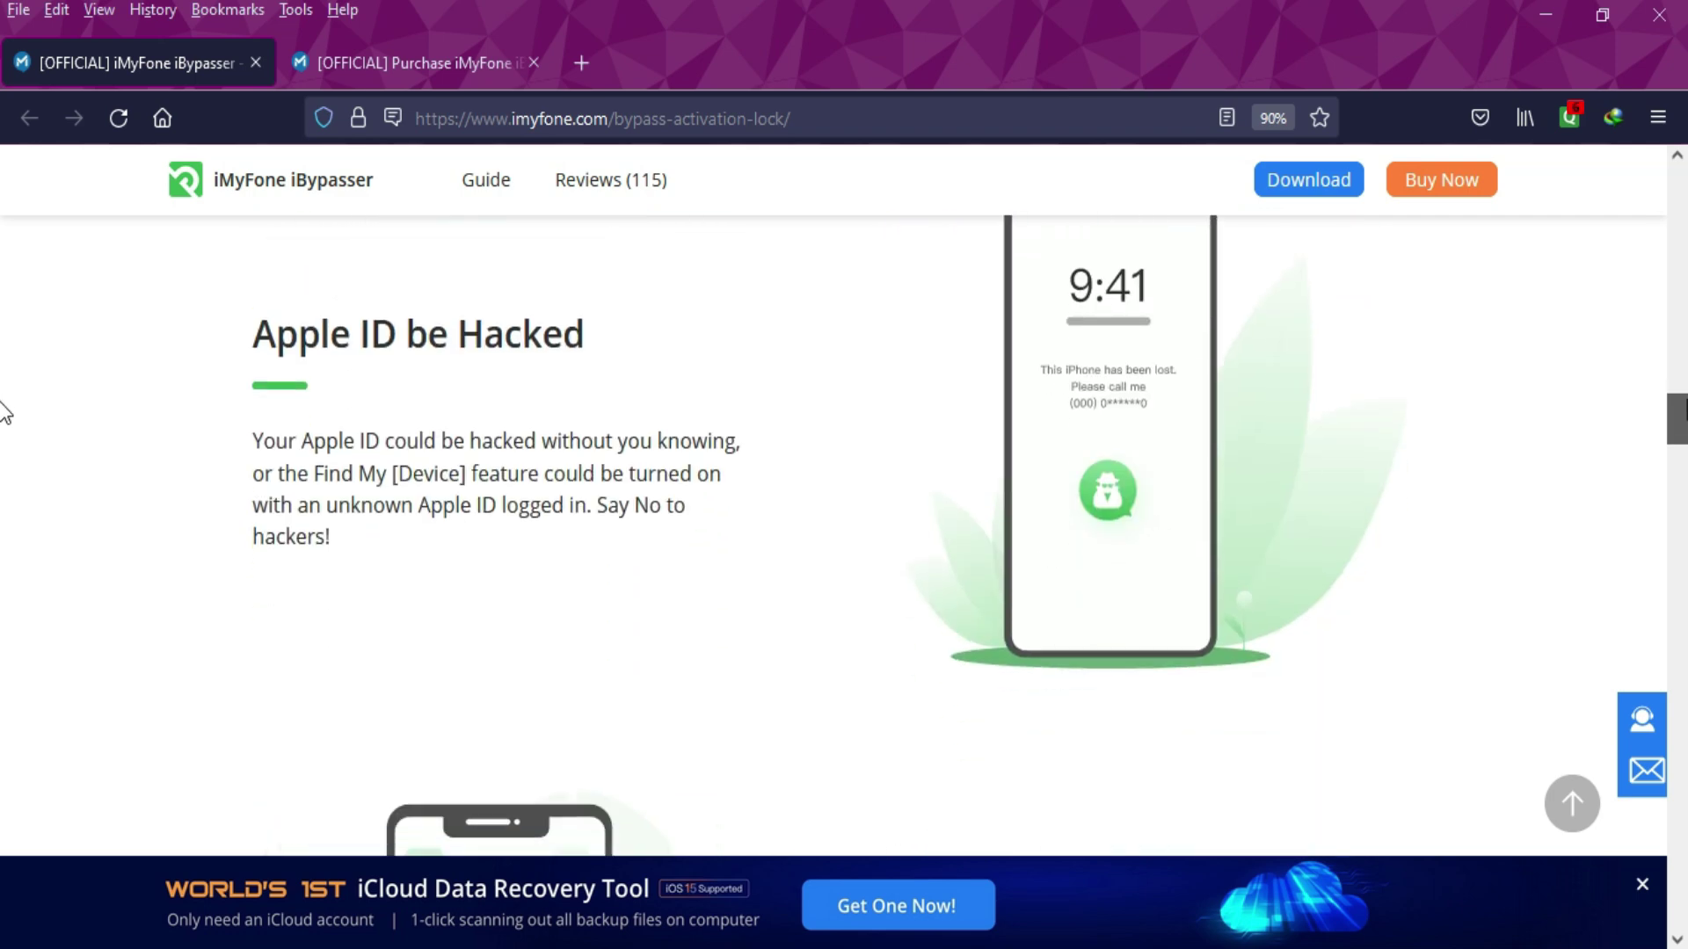
scroll(4, 423, down, 4)
scroll(4, 448, down, 2)
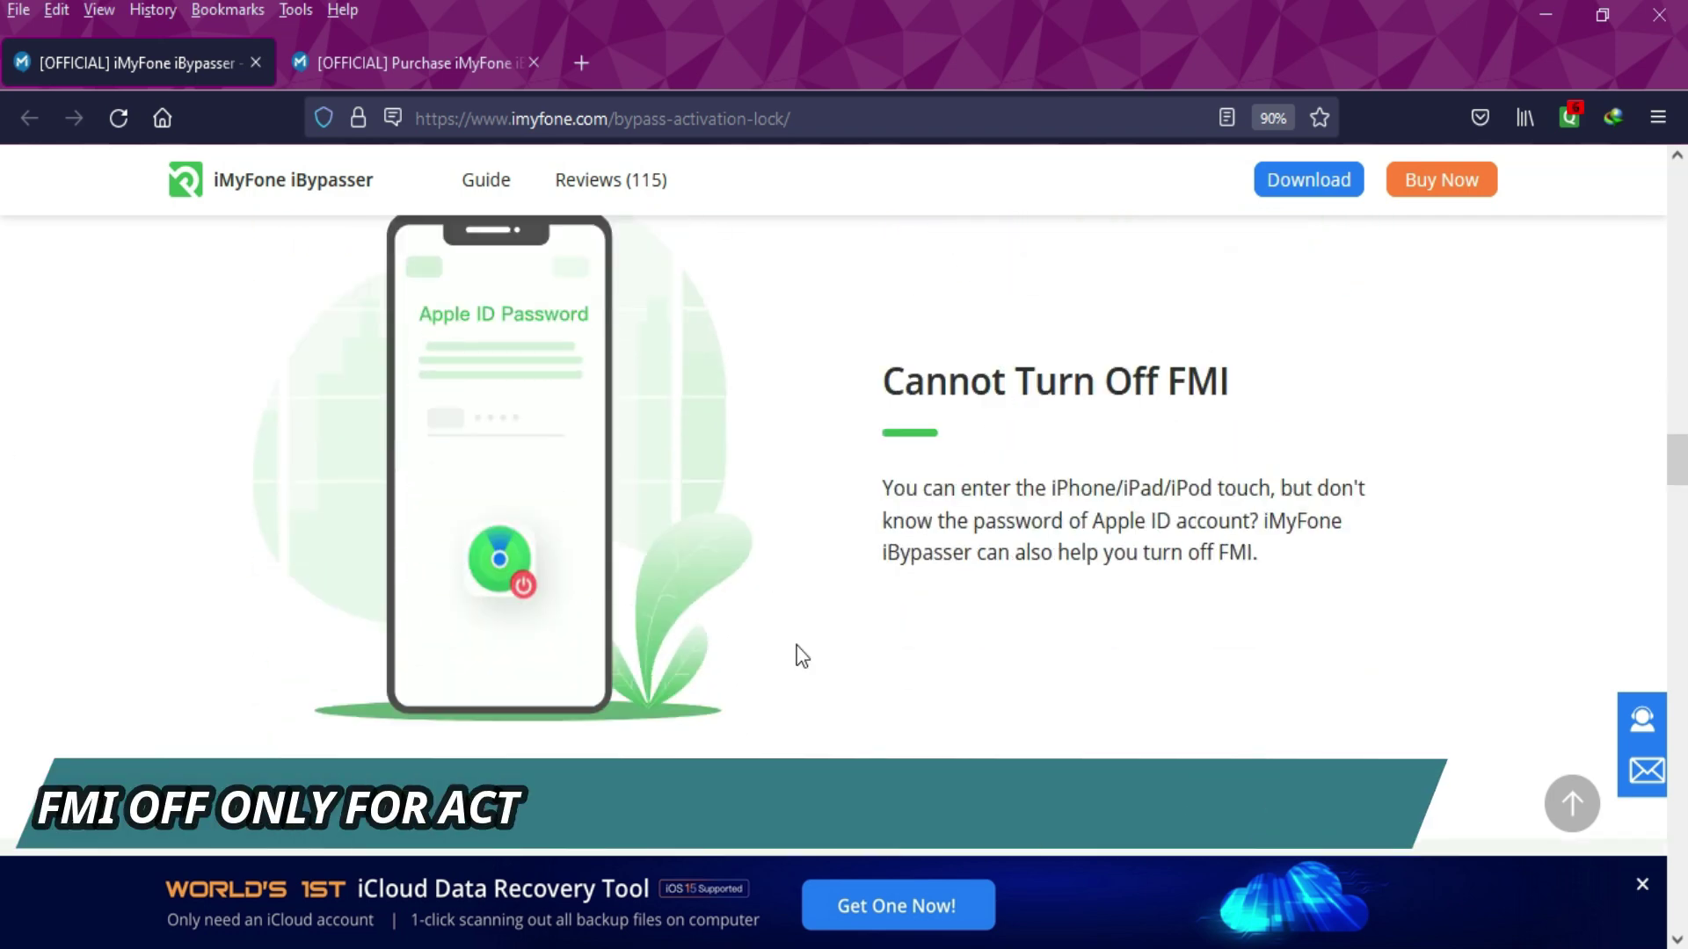
scroll(2, 475, up, 5)
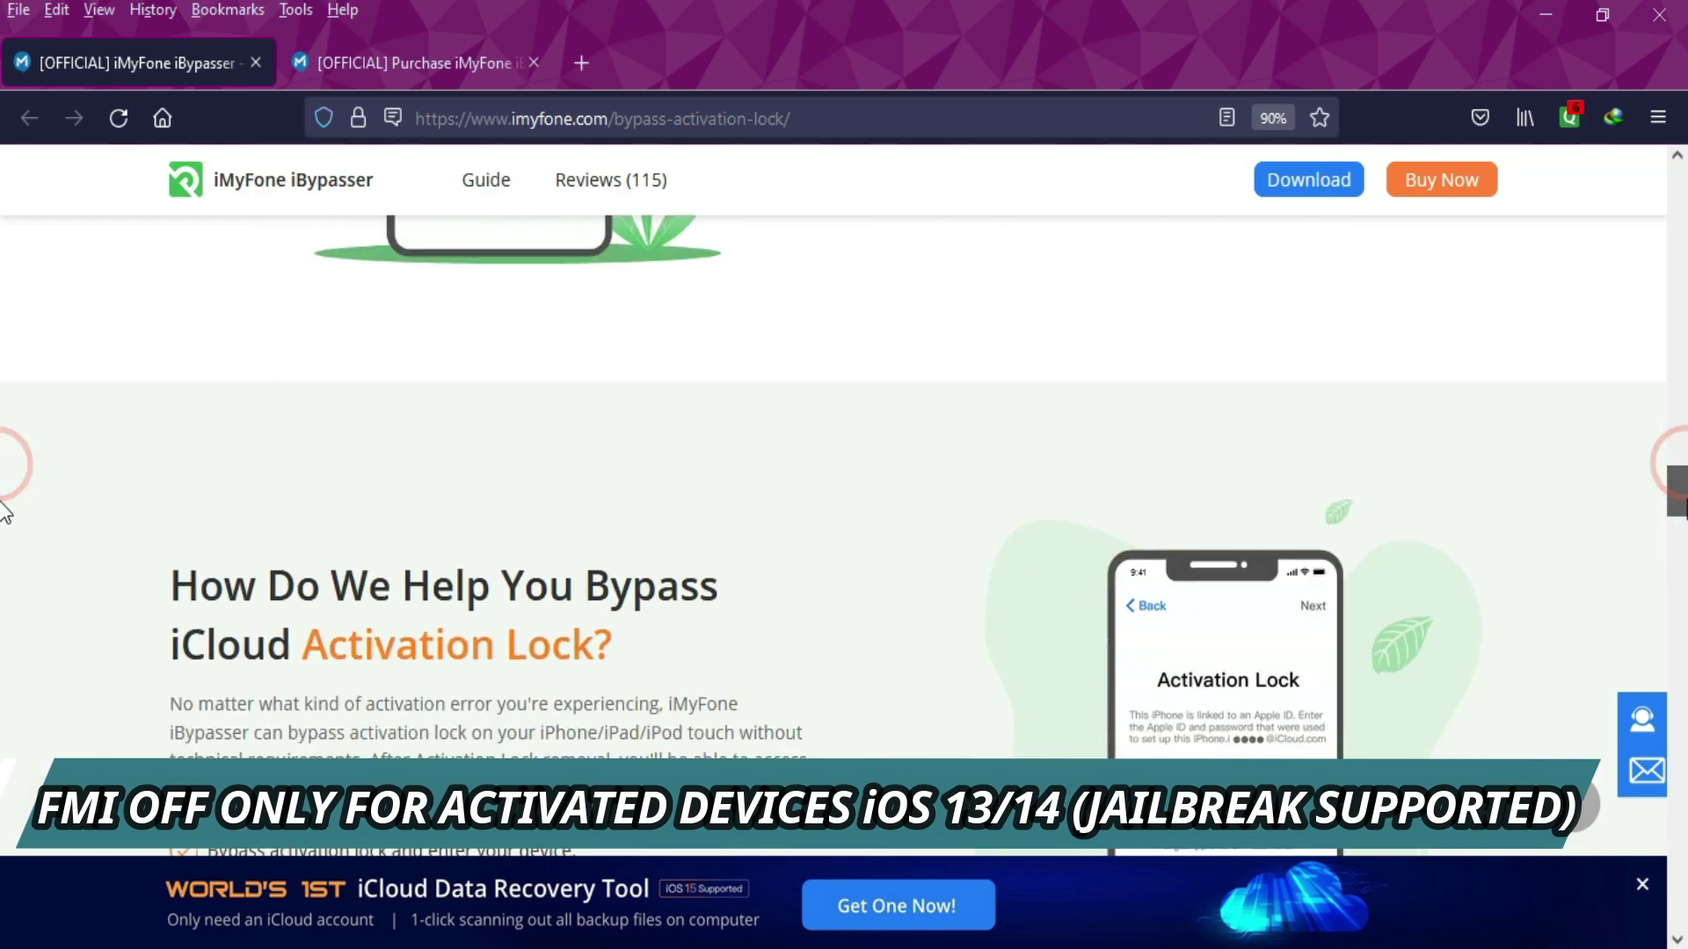
scroll(3, 603, up, 5)
scroll(4, 659, up, 5)
scroll(801, 533, up, 5)
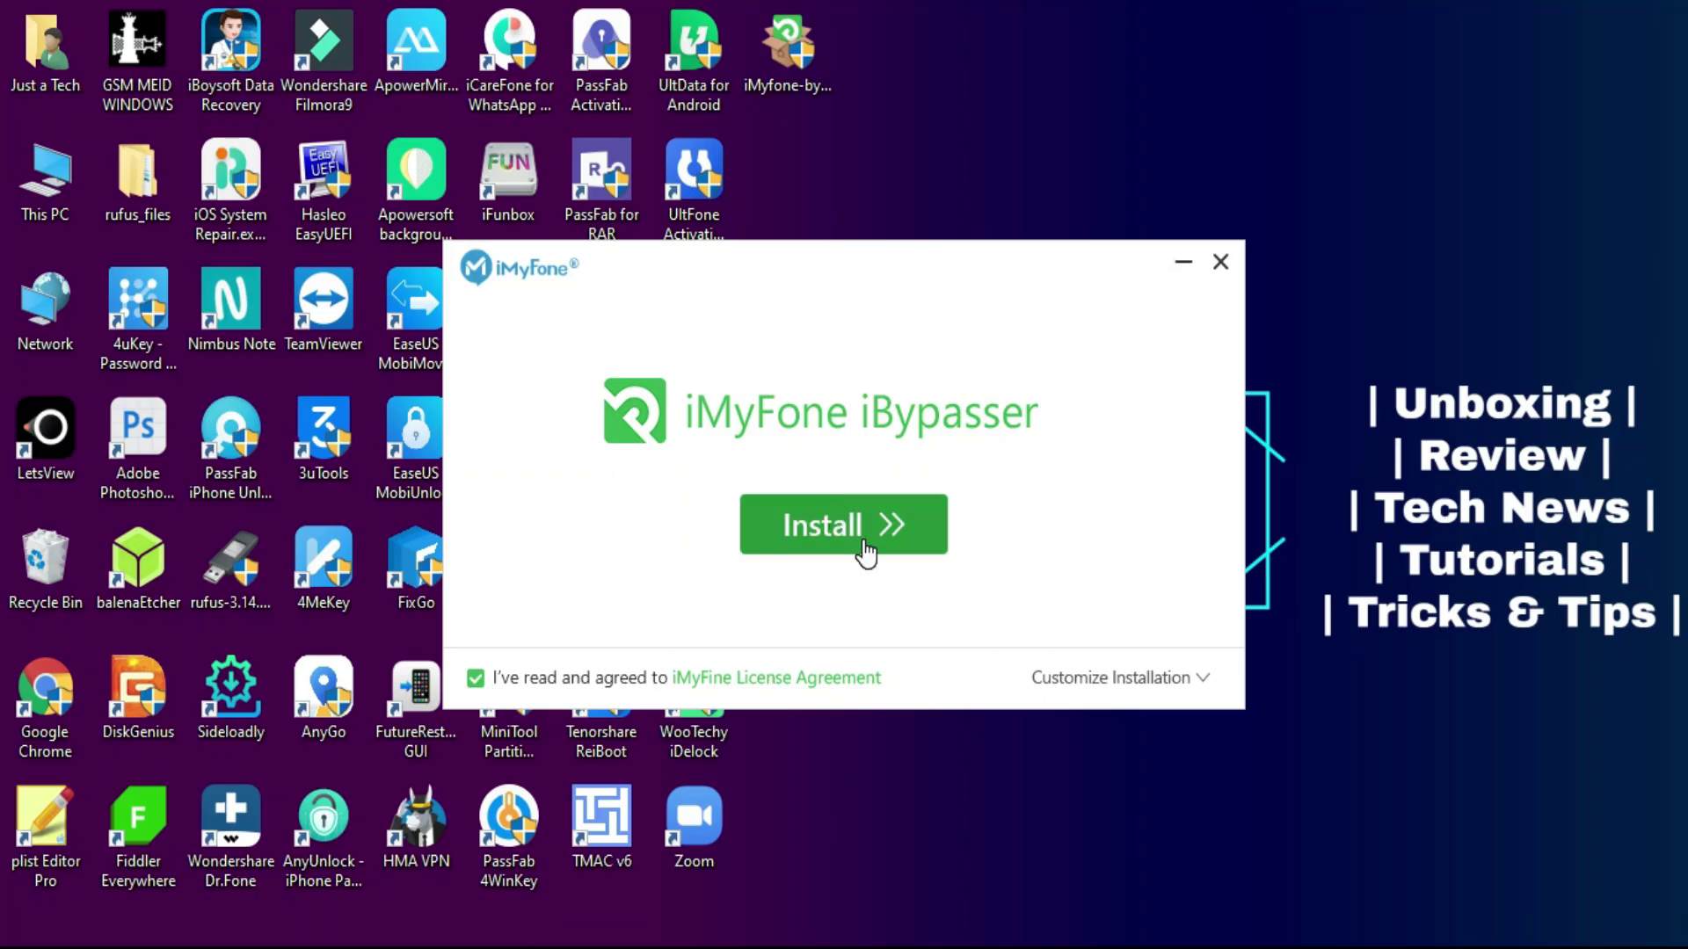
Install and launch iBypasser, then start Turn Off FMI until it asks to jailbreak the device
click(864, 527)
click(885, 541)
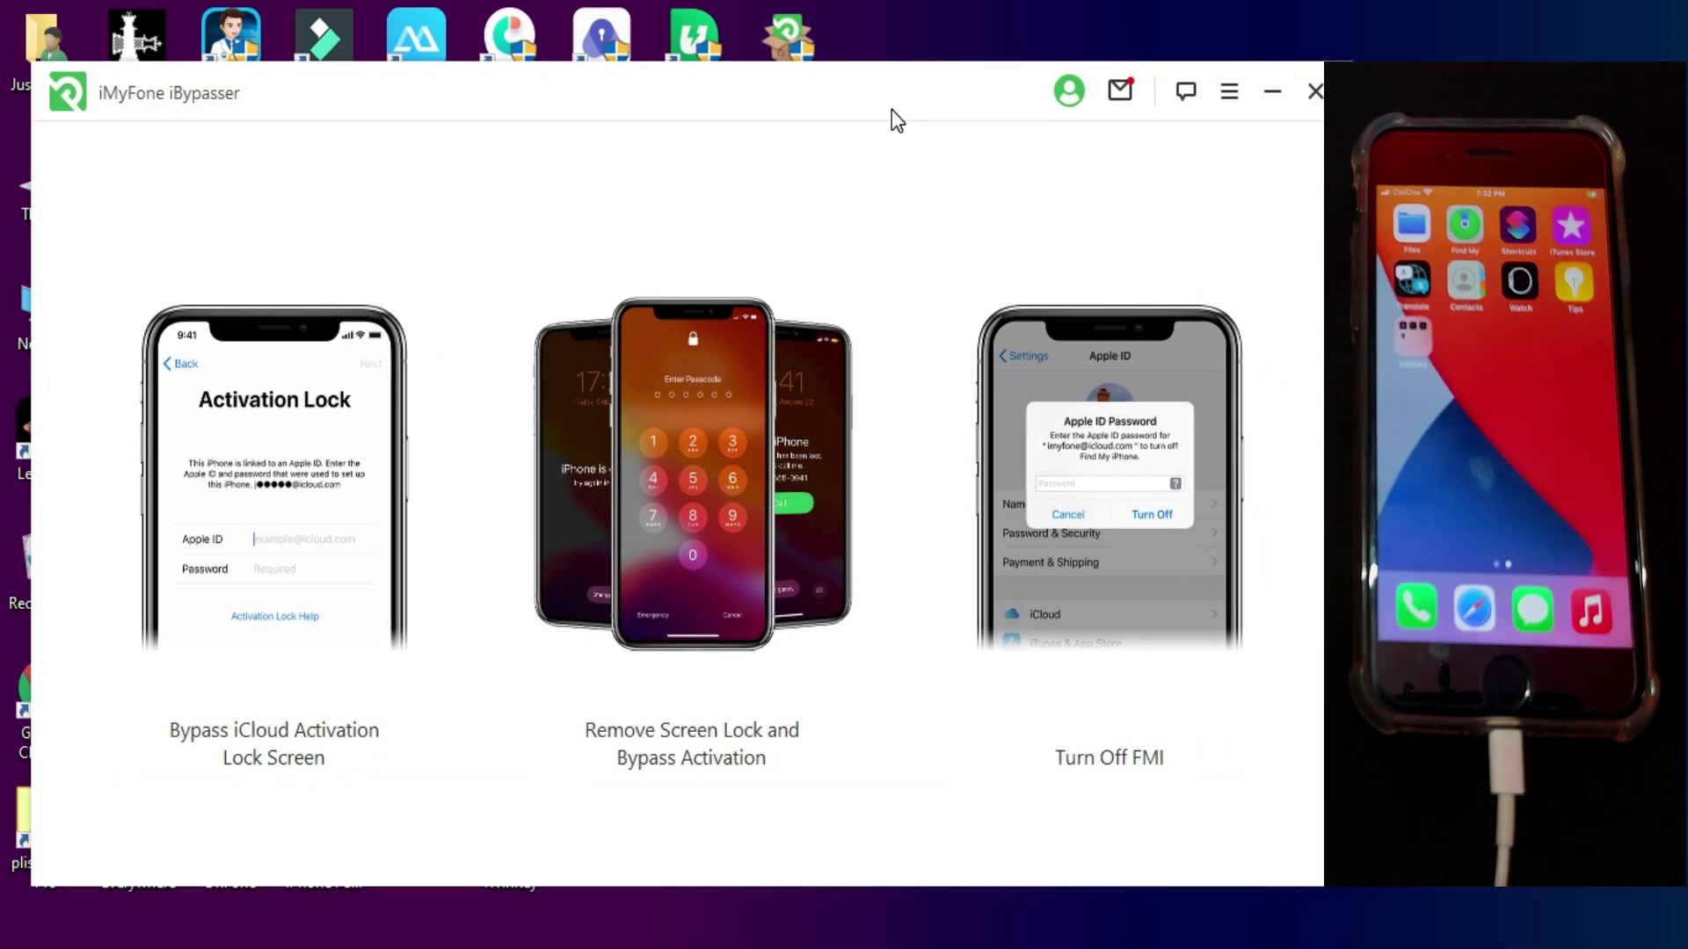
click(996, 413)
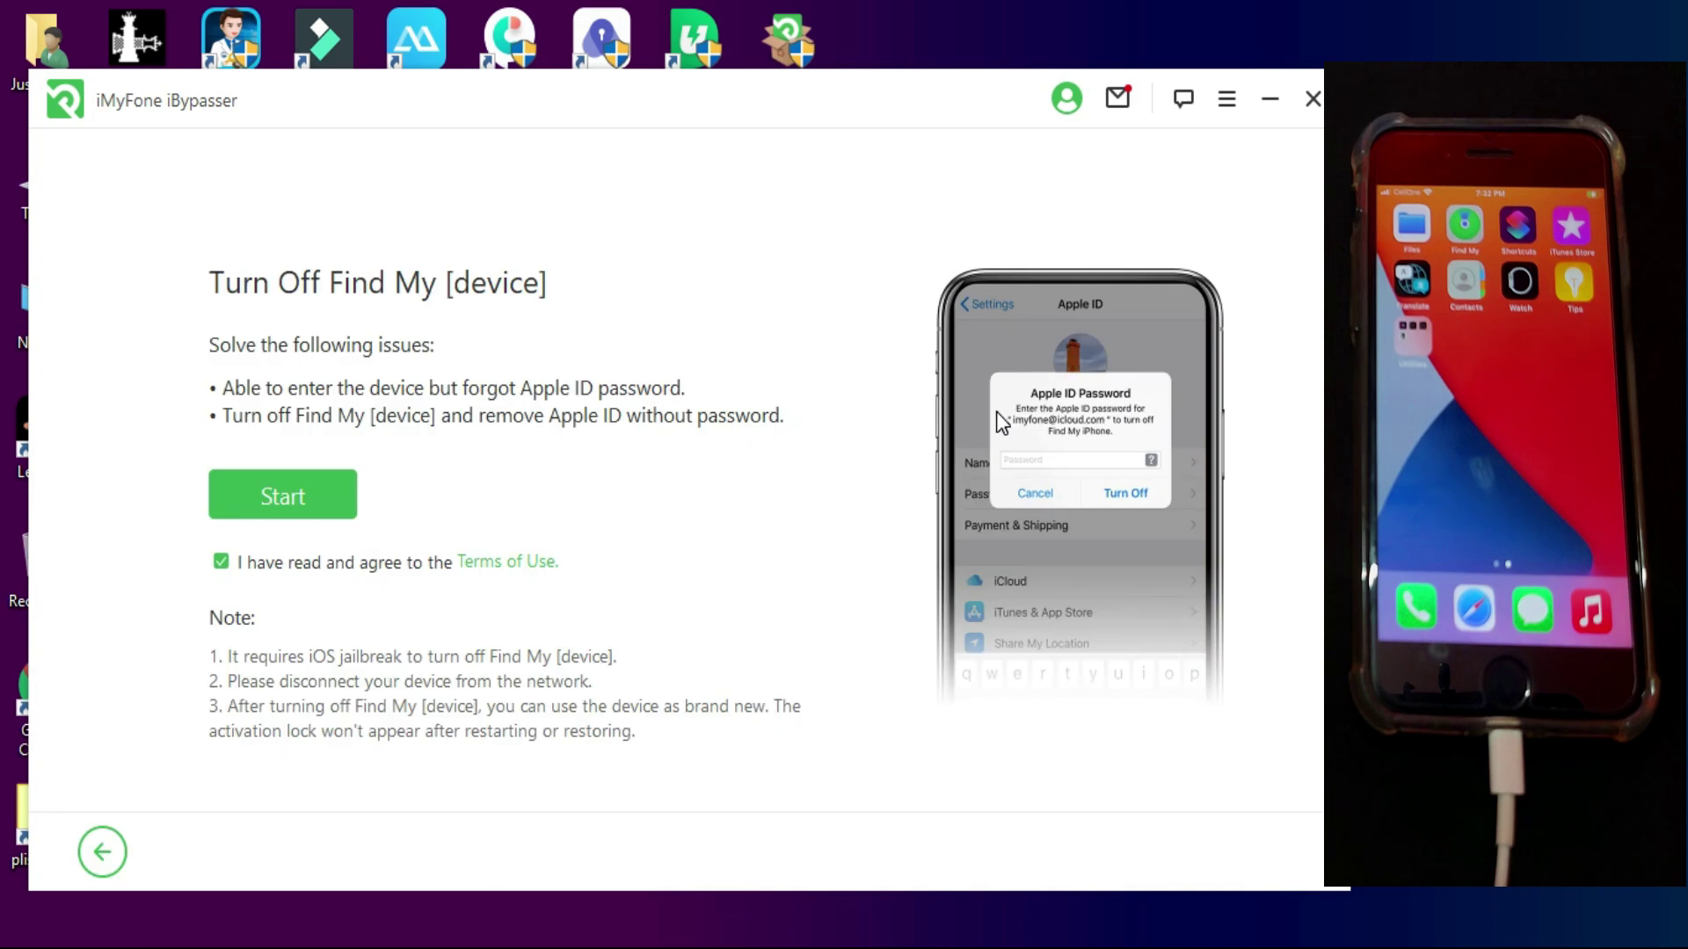
click(314, 502)
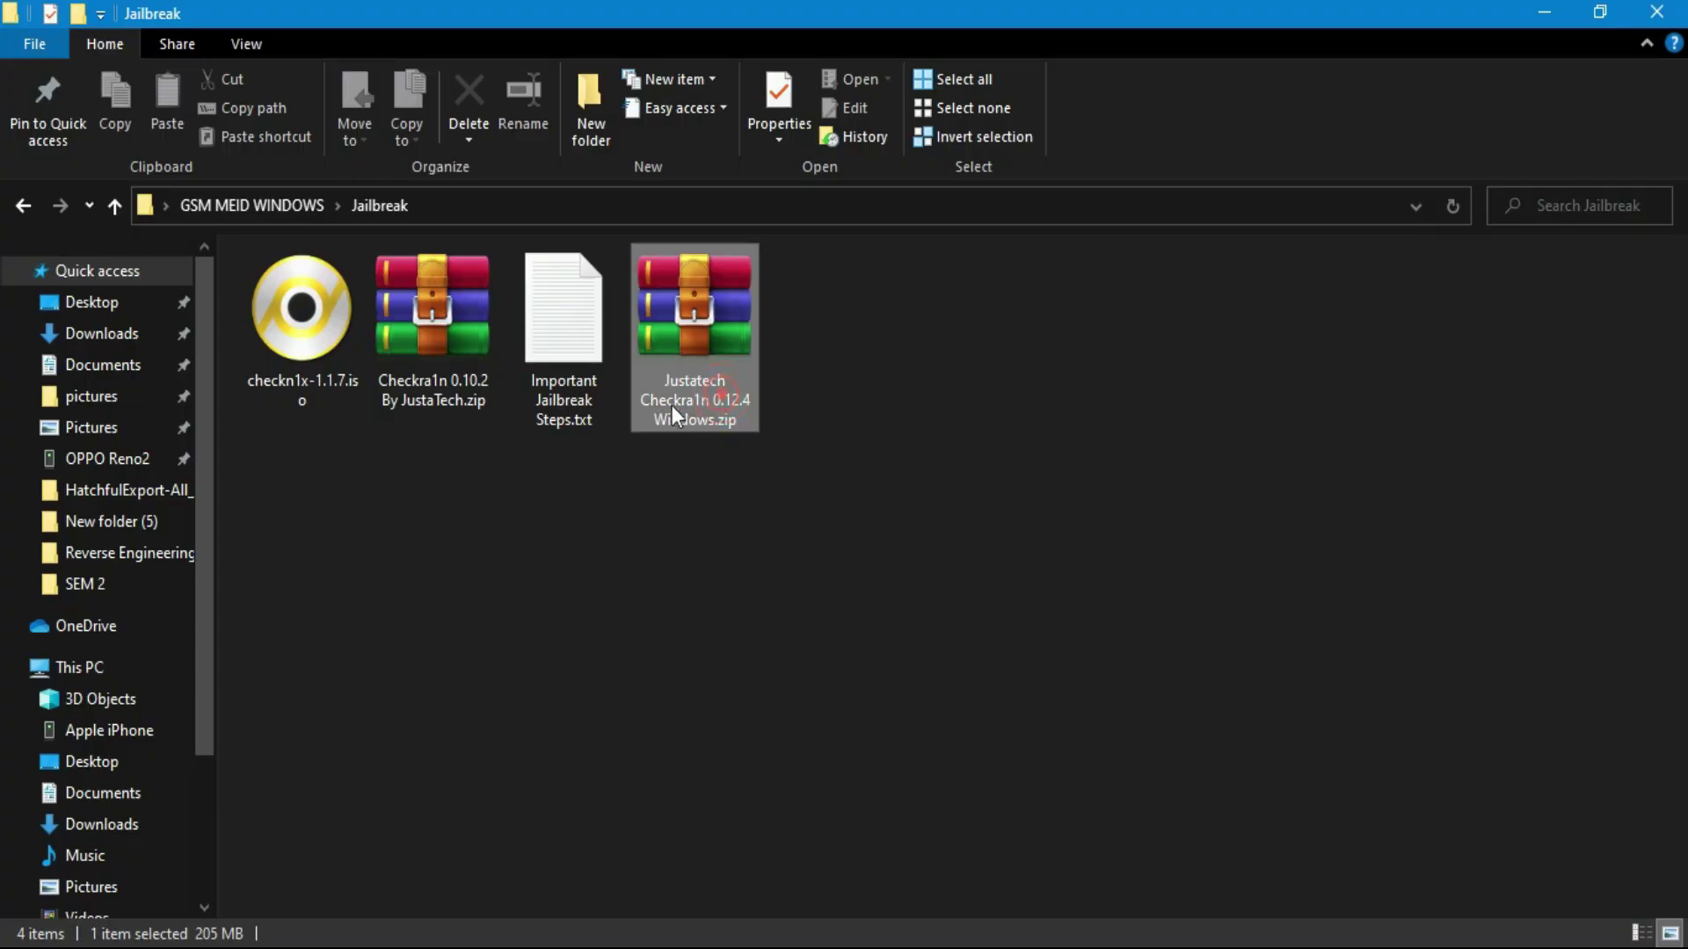
Extract the Justatech Checkra1n 0.12.4 archive and run Rufus from the extracted folder
click(424, 381)
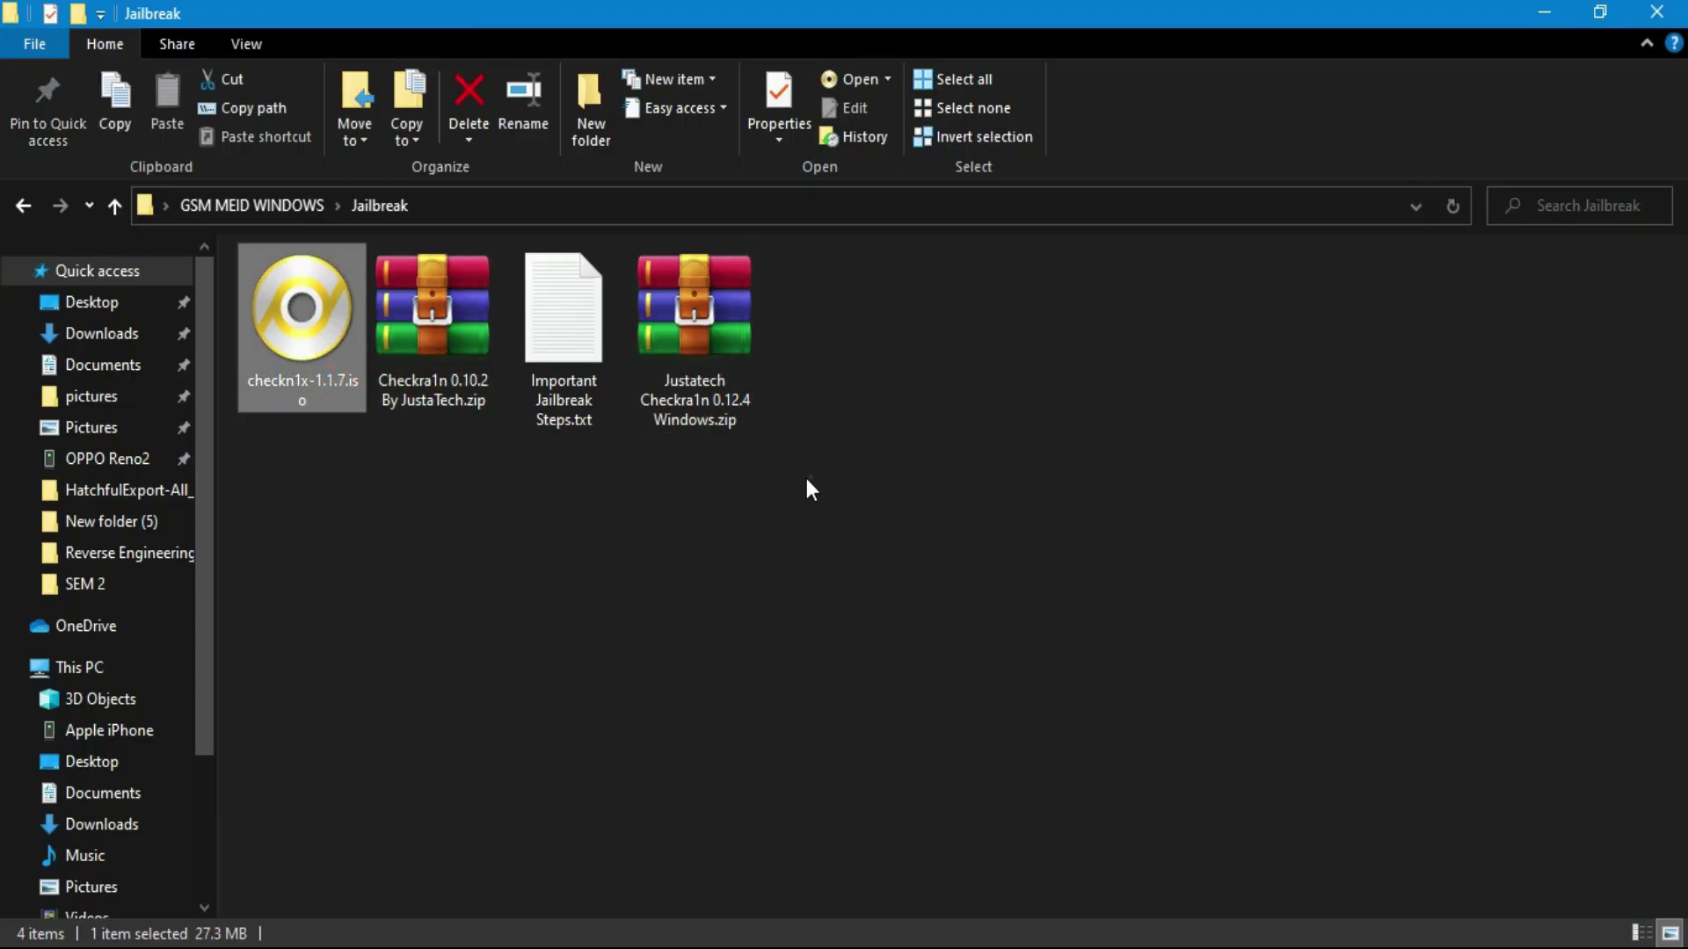
double_click(737, 399)
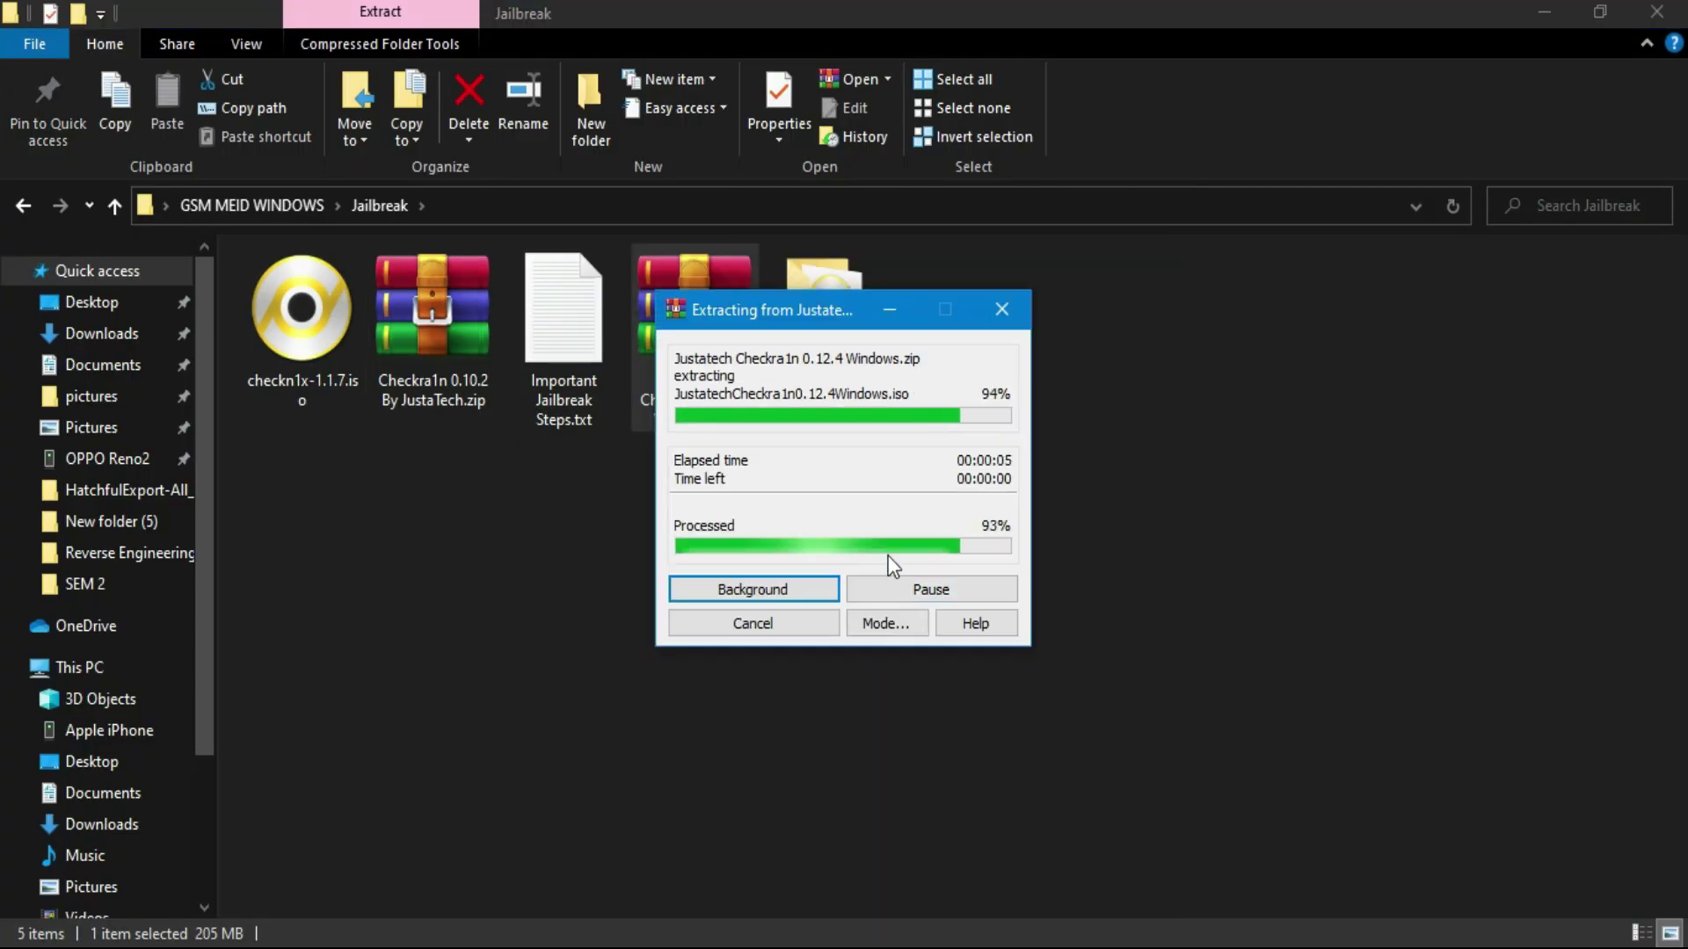
double_click(382, 371)
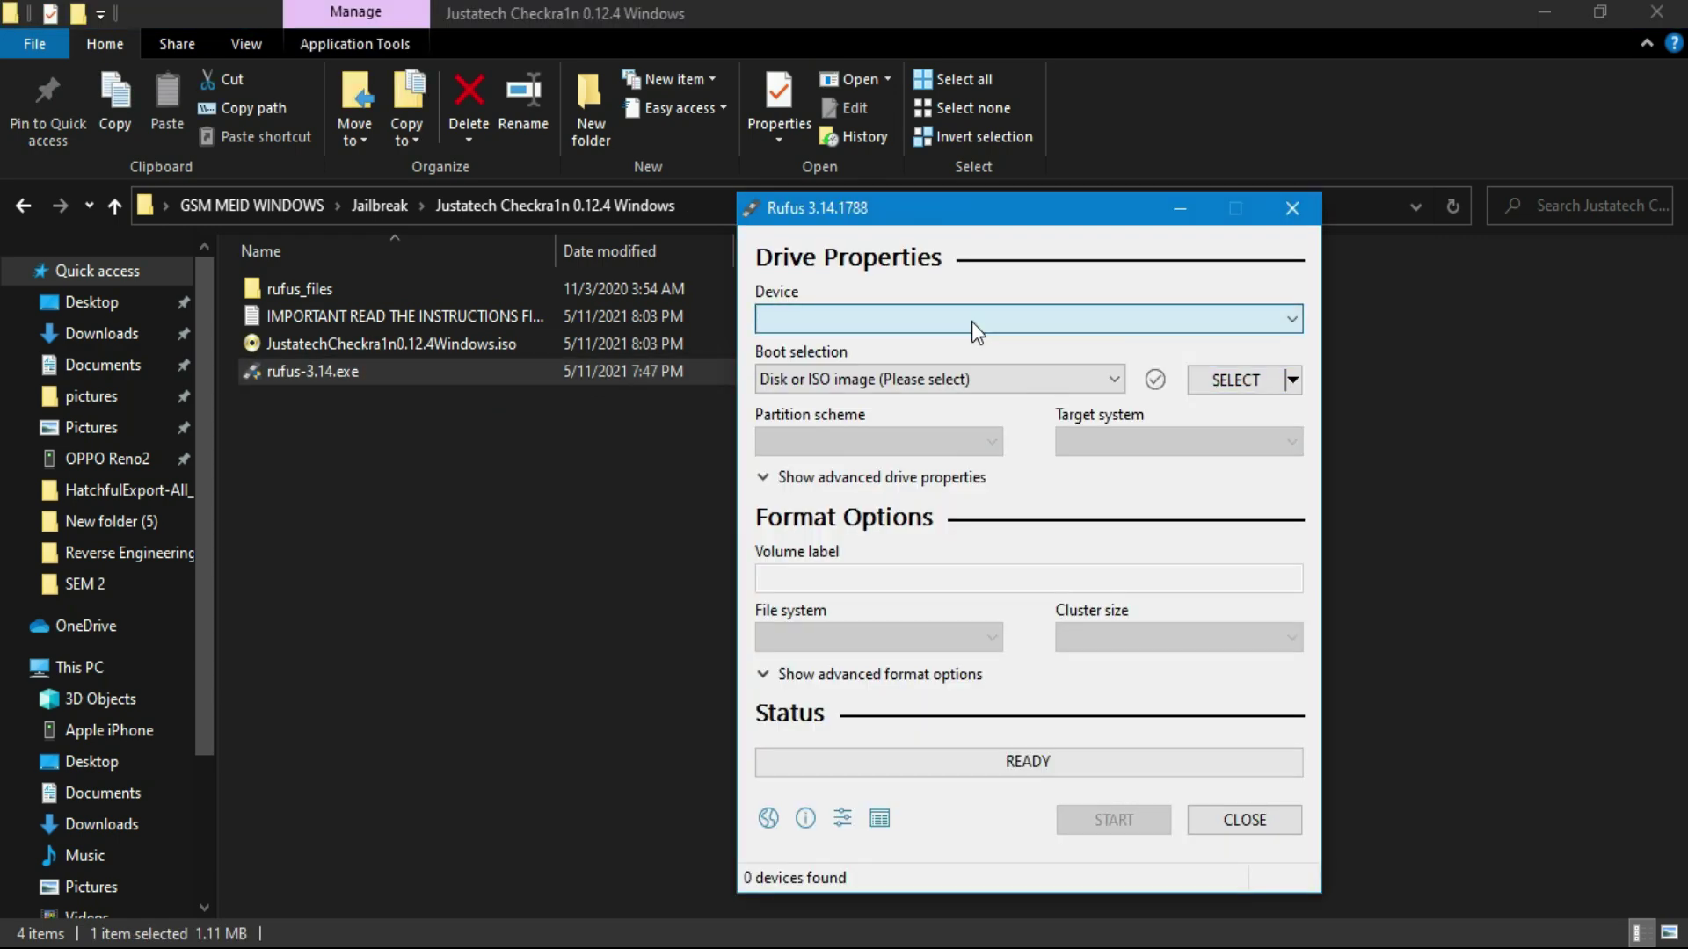
Load the checkra1n 0.12.4 ISO into Rufus and write it to the USB drive, accepting the erase warning
click(1215, 383)
click(350, 224)
double_click(350, 222)
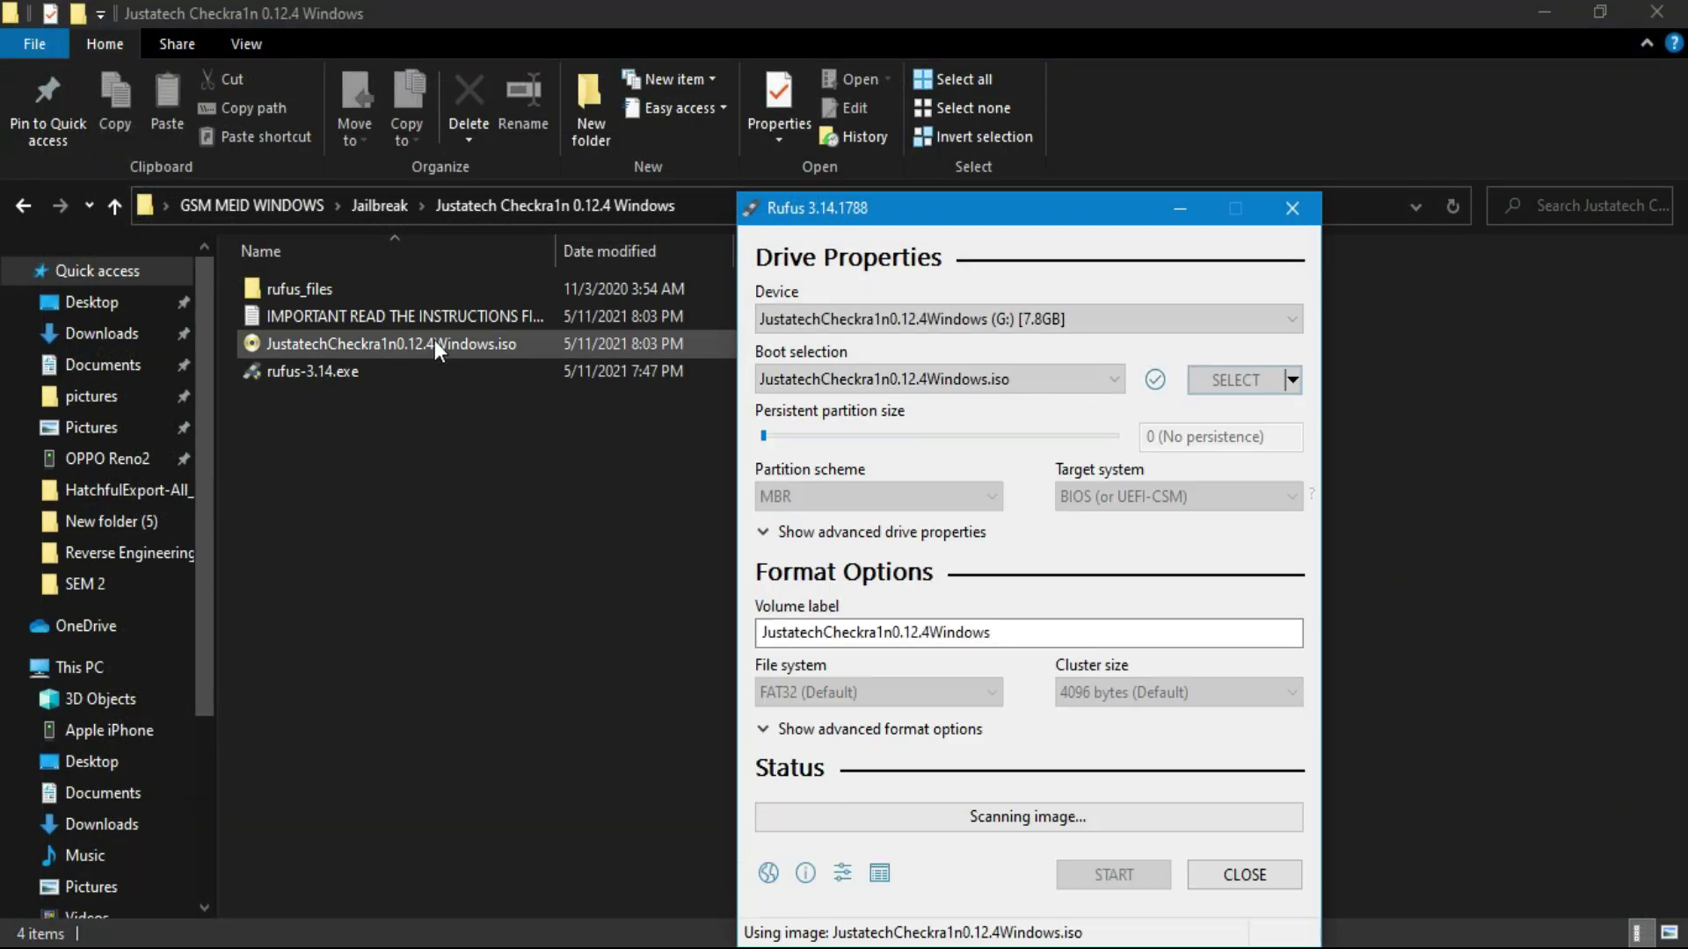
click(1113, 875)
click(876, 596)
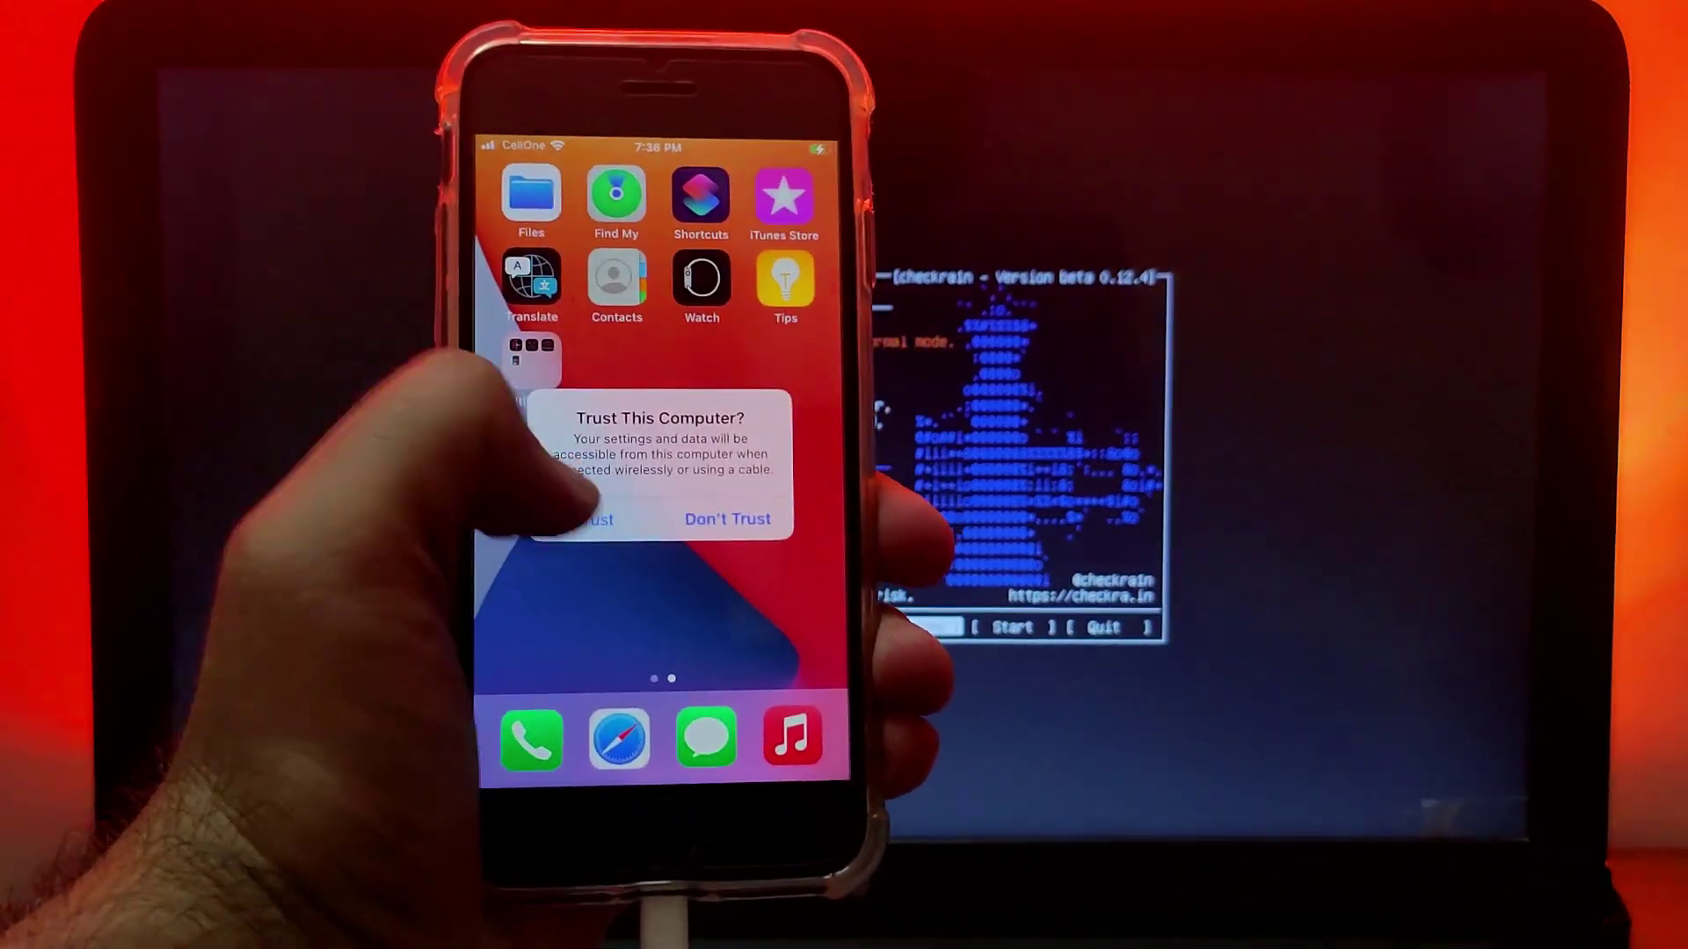
In checkra1n Options, allow untested iOS versions and return to the main screen
key(Return)
key(Up)
key(Up)
key(Return)
key(Down)
key(Down)
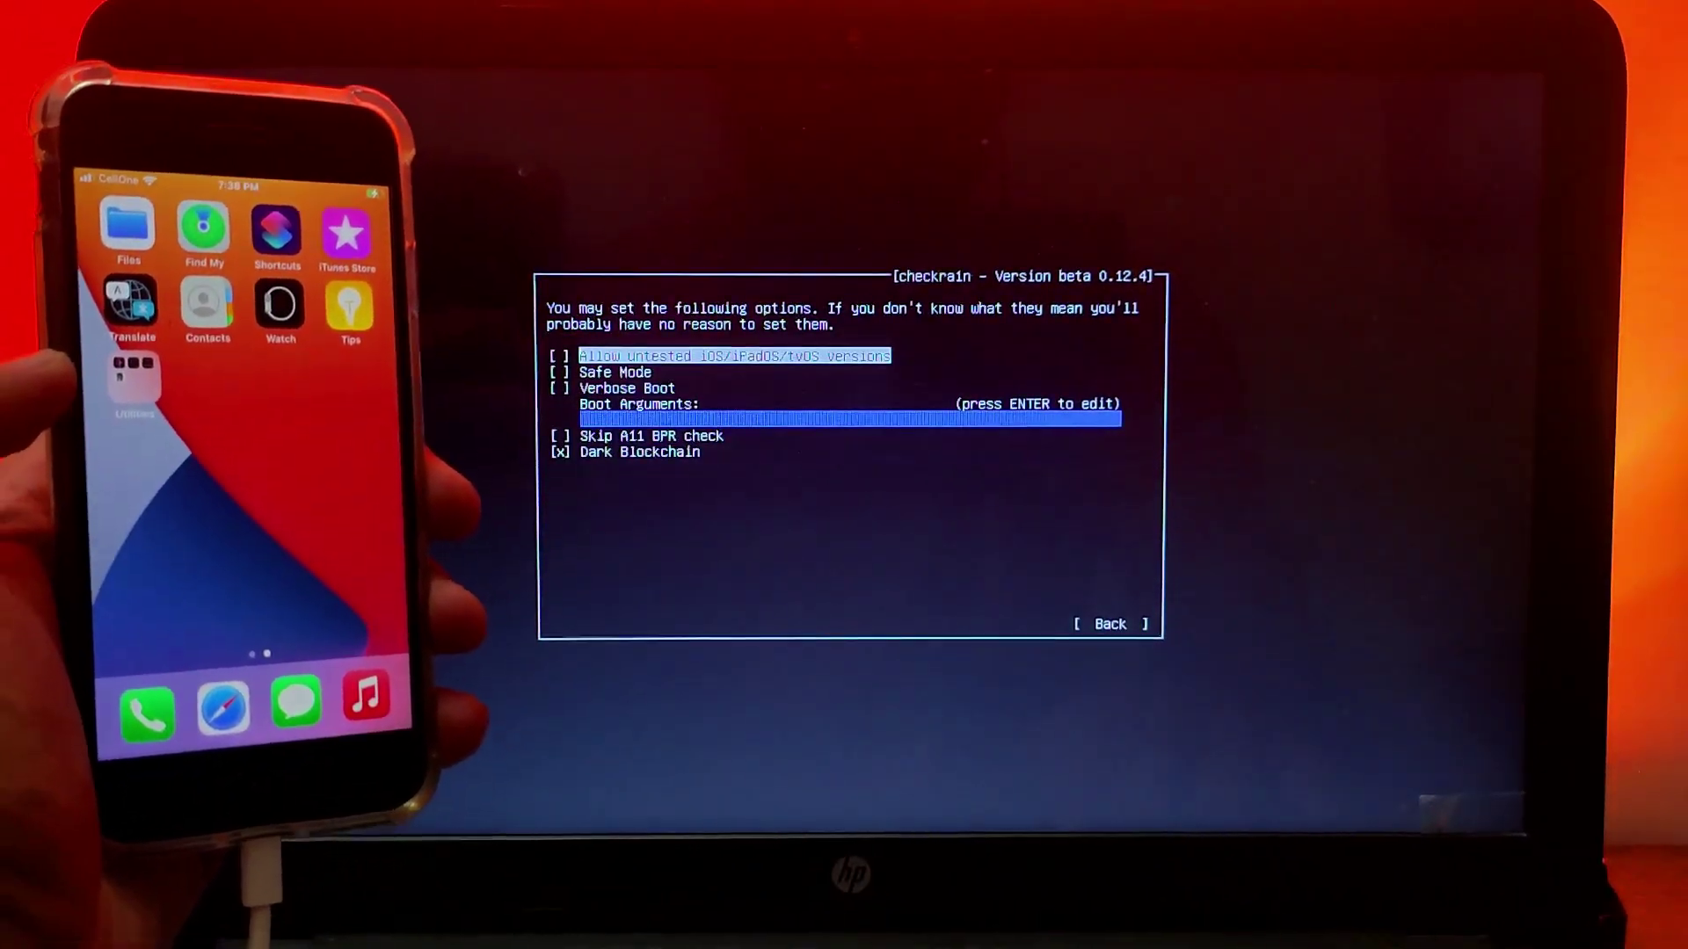
key(Return)
key(Up)
key(Return)
Start the jailbreak, follow the recovery and DFU prompts, and finish back at the welcome screen
key(Left)
key(Return)
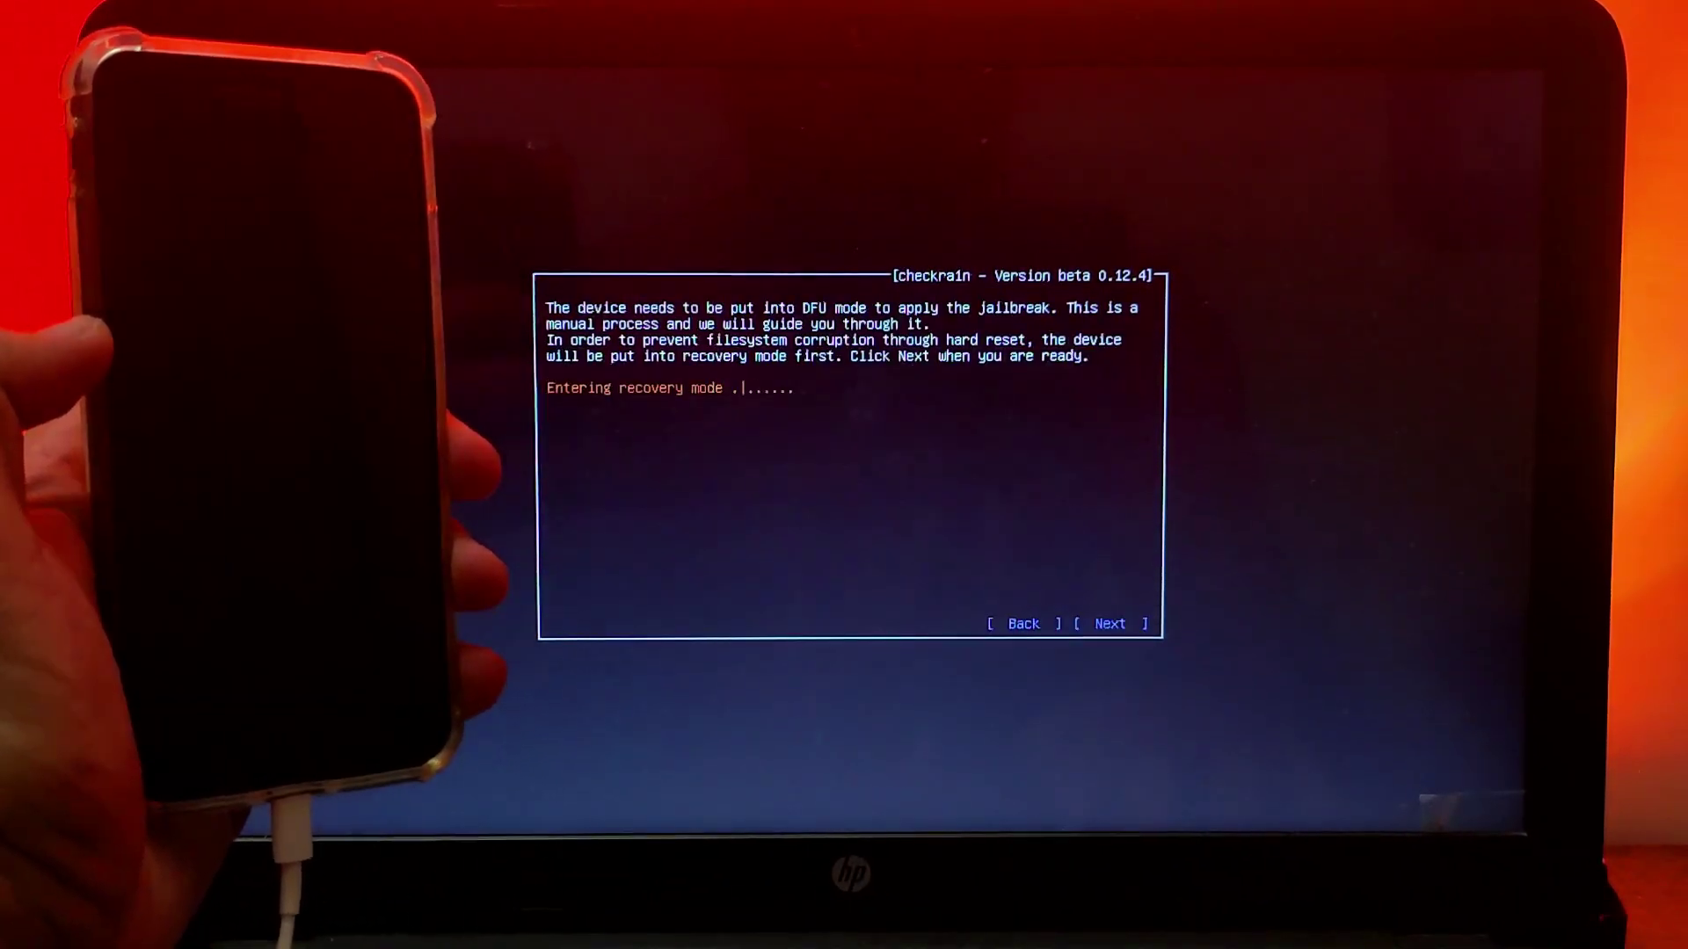
key(Return)
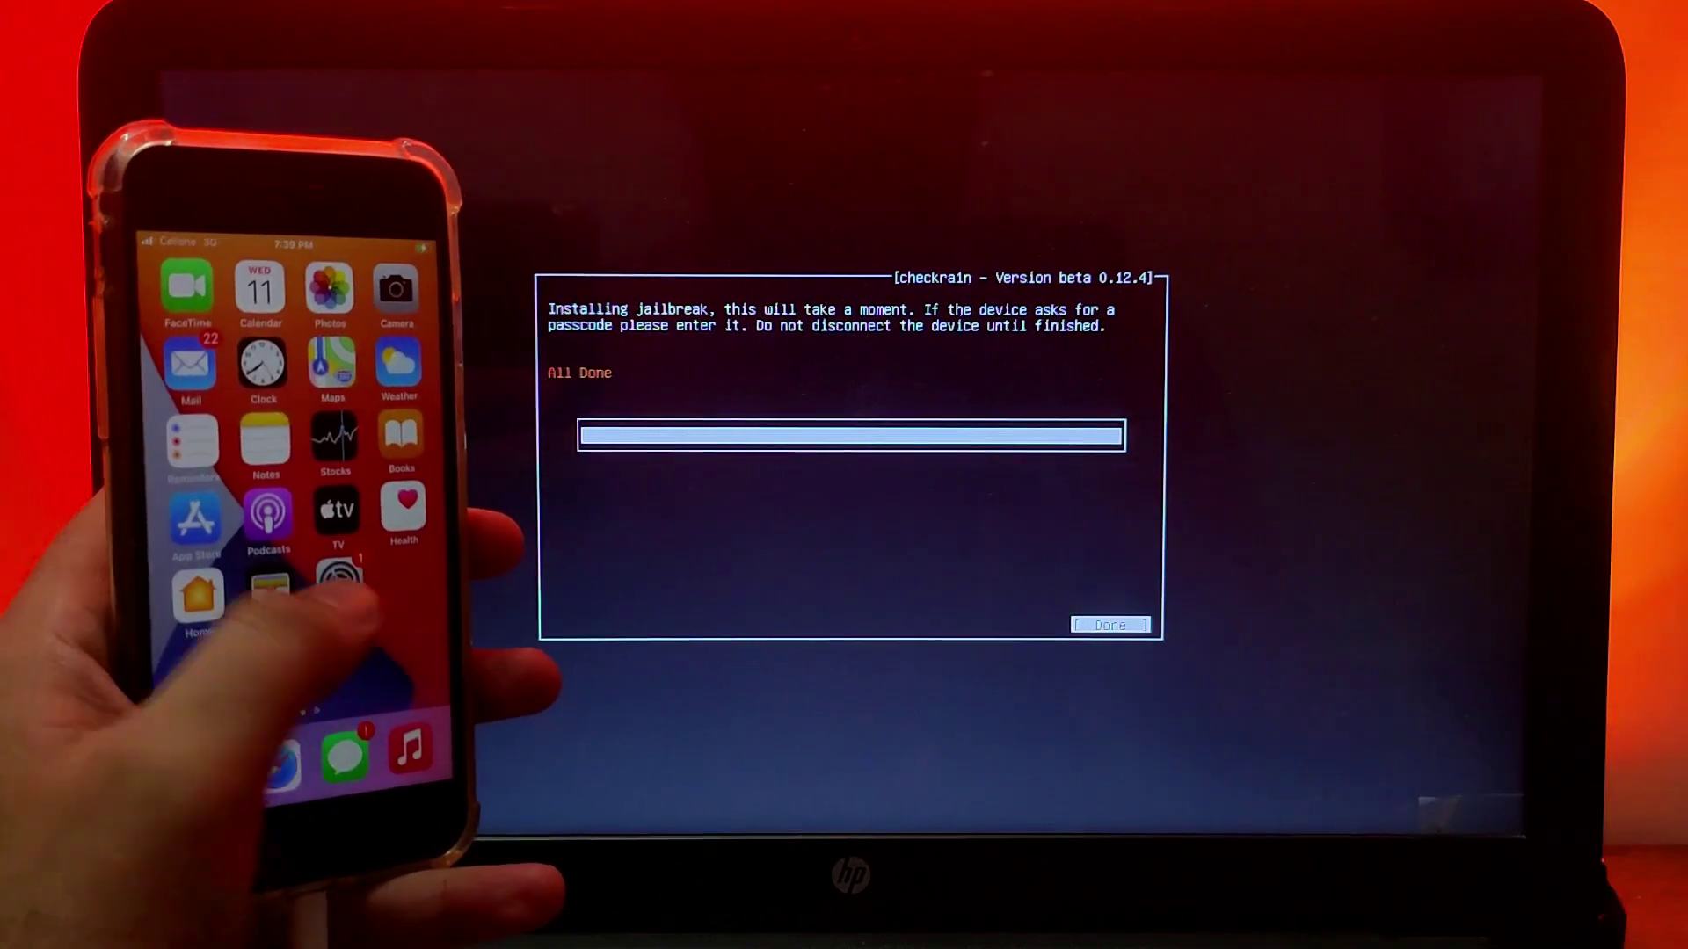
key(Return)
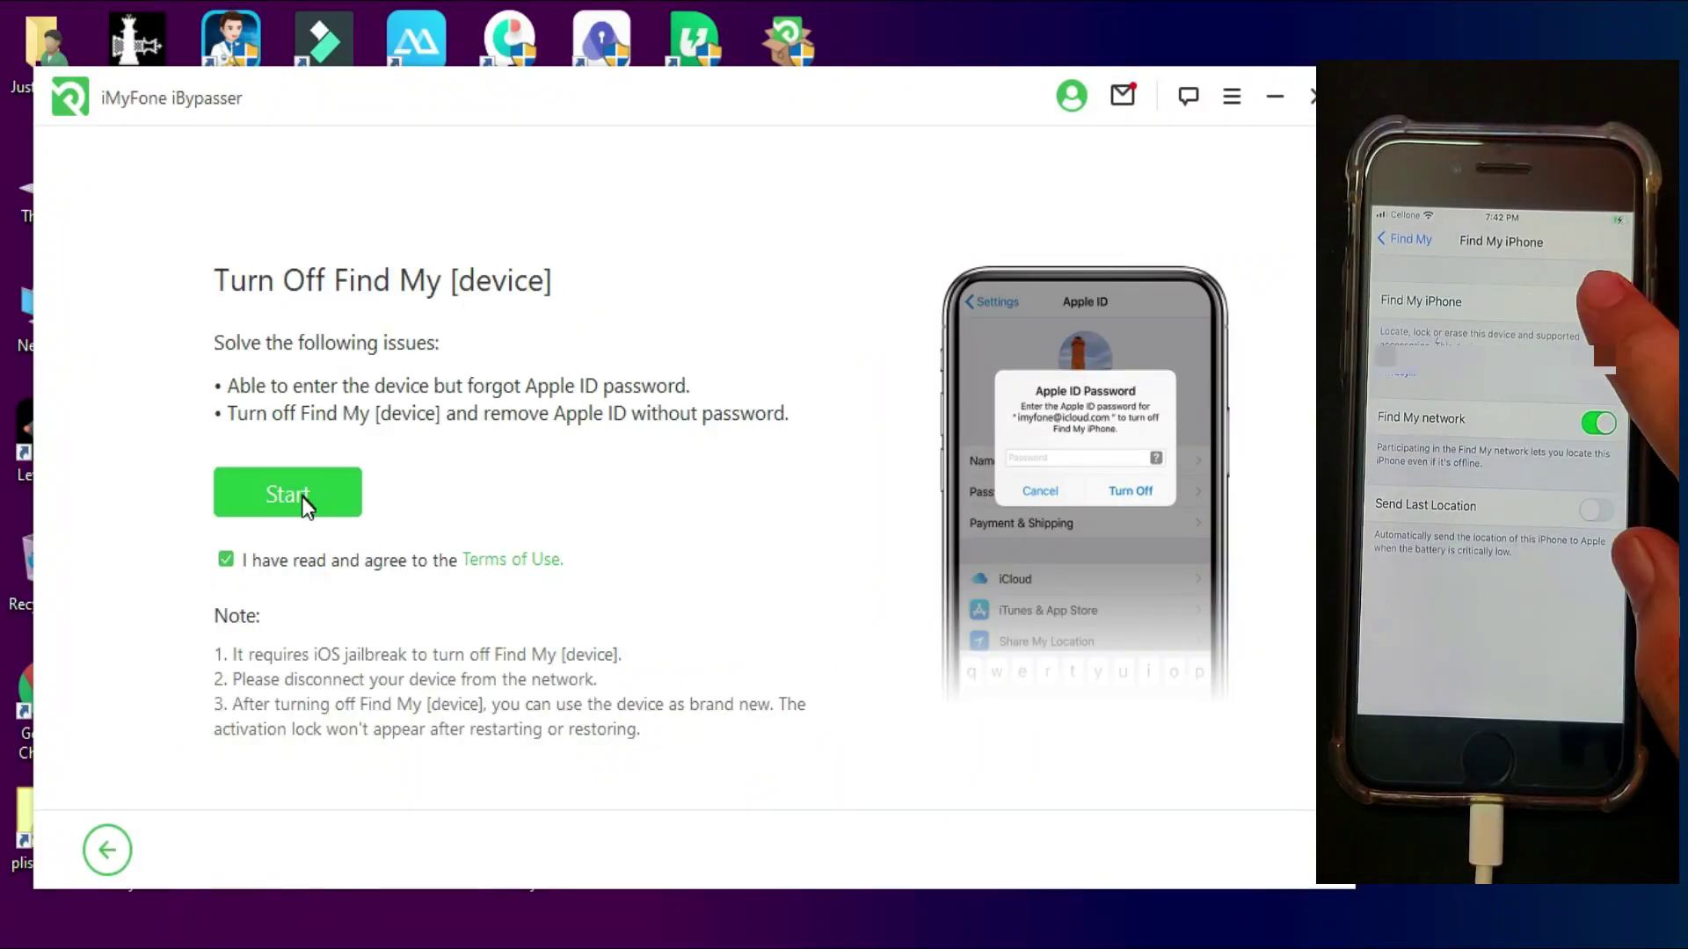
Start turning off Find My on the jailbroken iPhone 7 and wait for the Finished screen
click(303, 498)
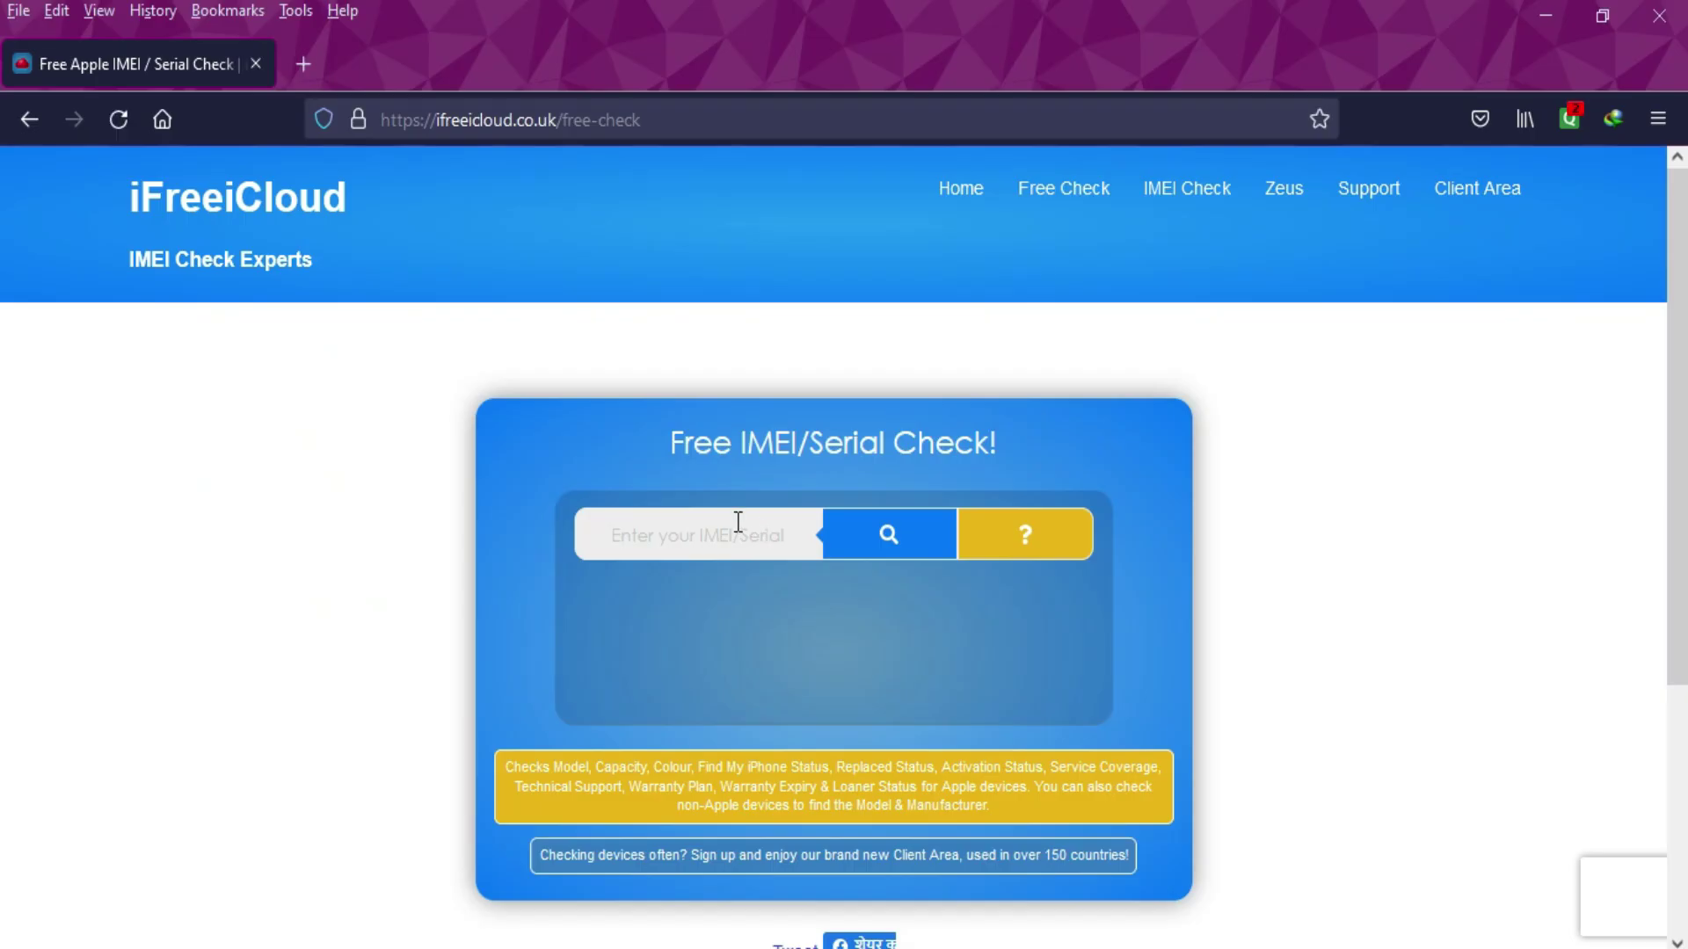
Paste the serial into the FMI check site, look up the status and confirm Find My is OFF
right_click(739, 528)
click(836, 185)
click(902, 553)
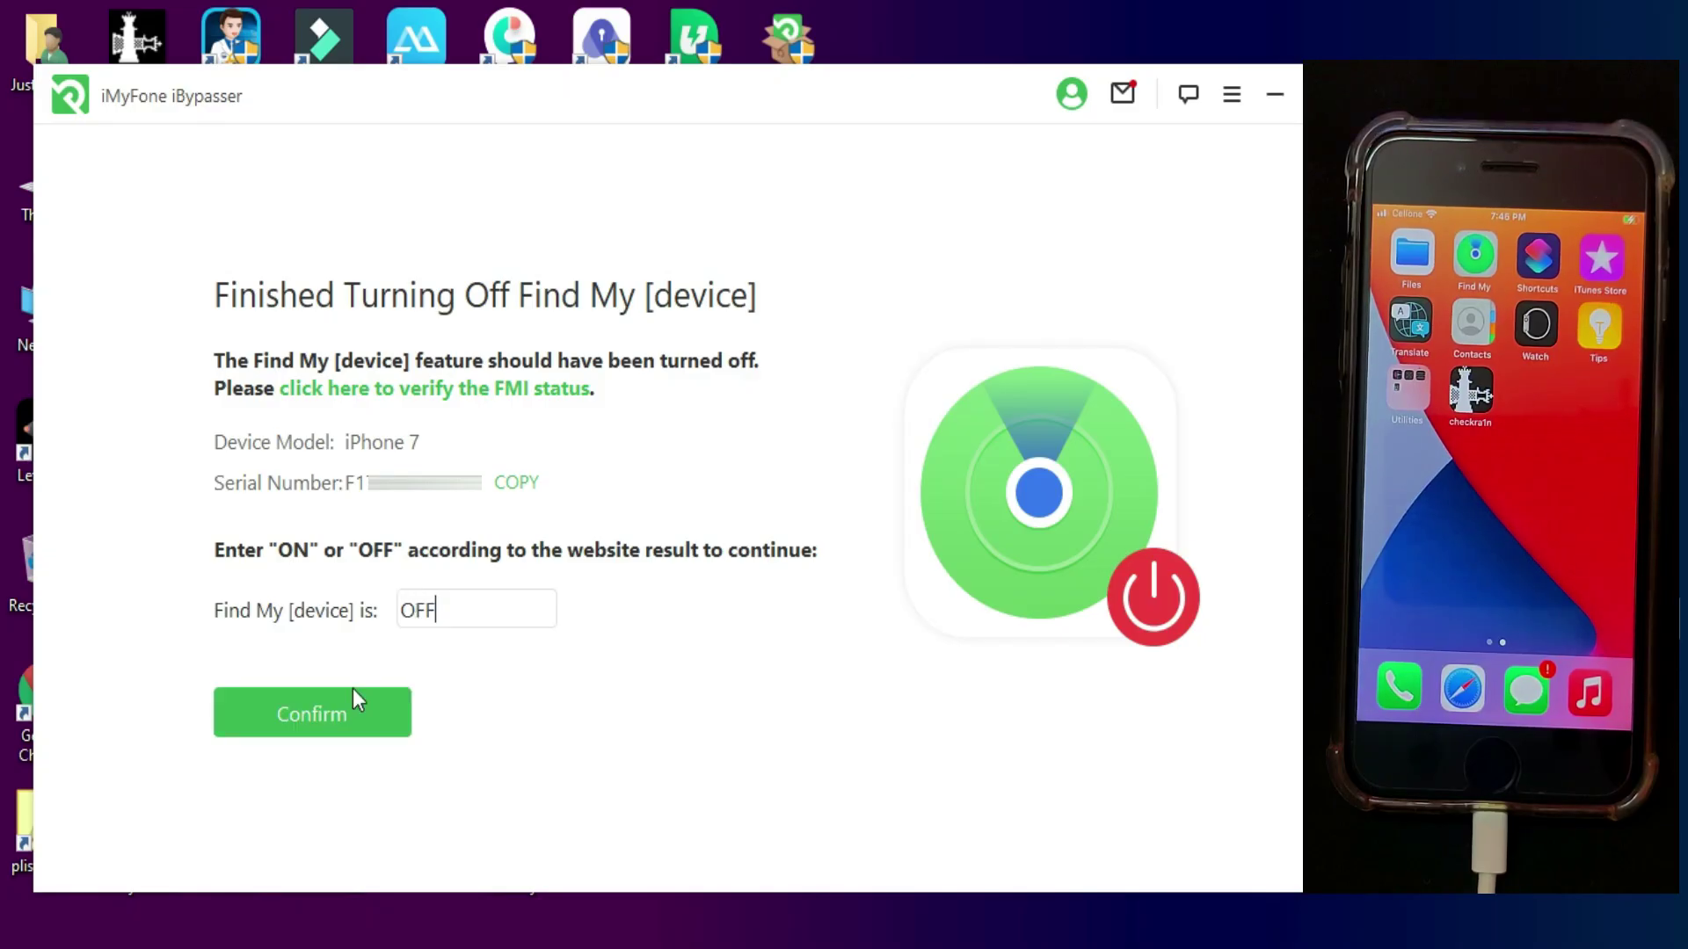
click(348, 719)
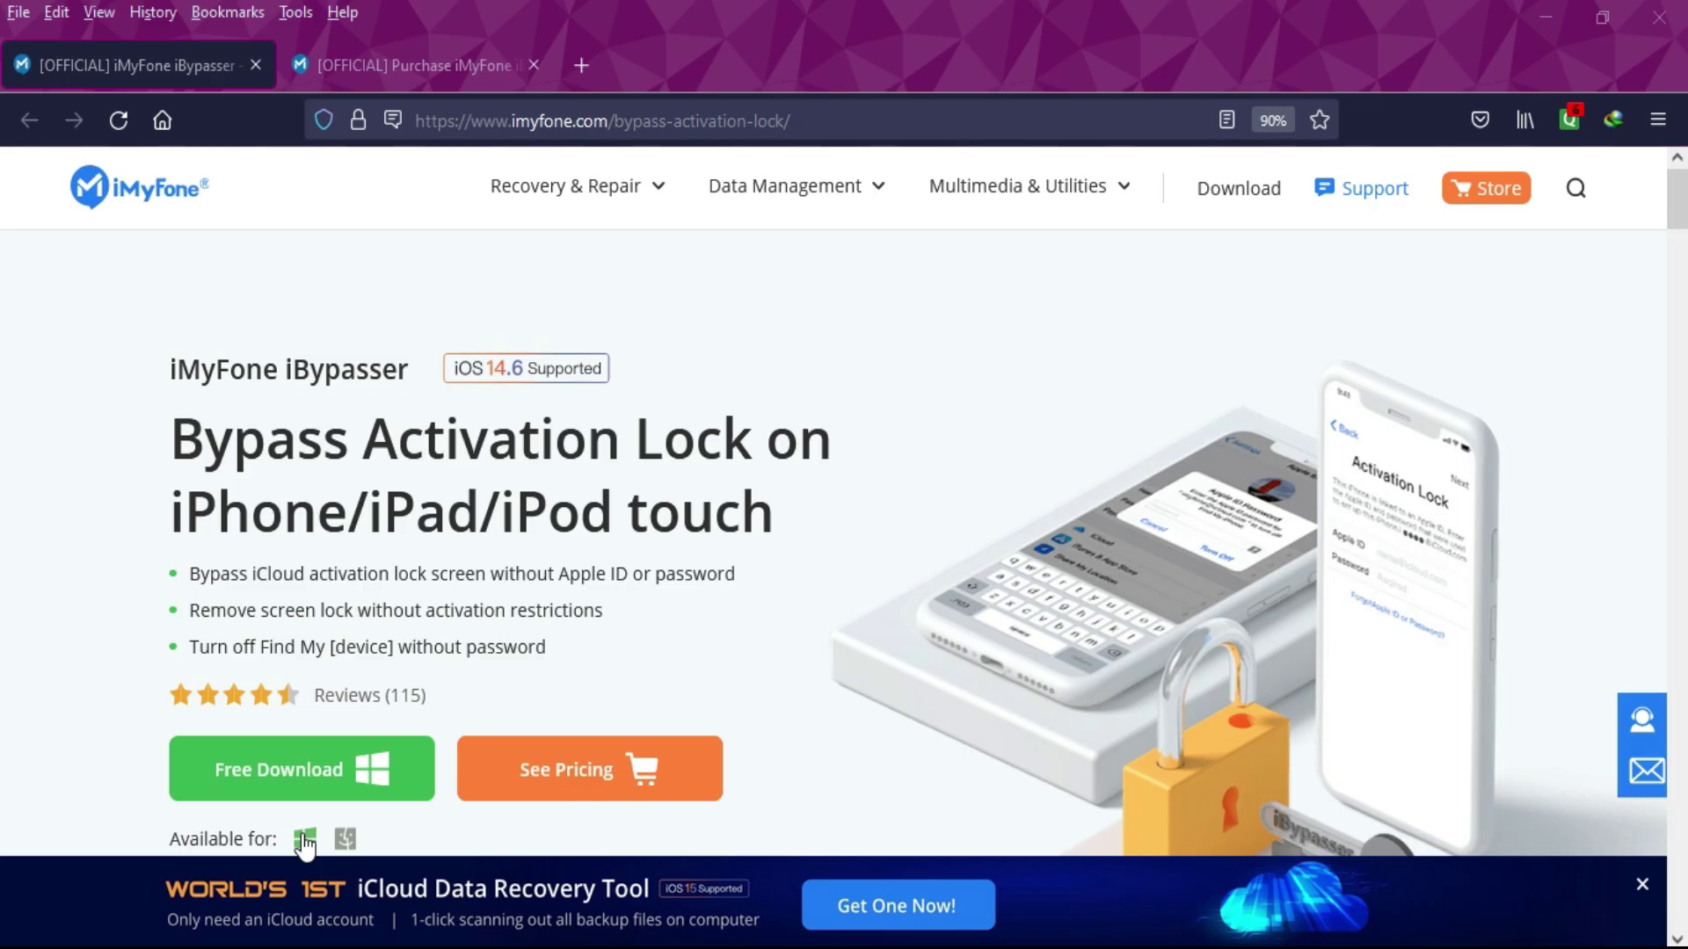
Switch to the Purchase iMyFone iBypasser tab showing the Windows pricing plans
click(412, 64)
scroll(997, 532, down, 2)
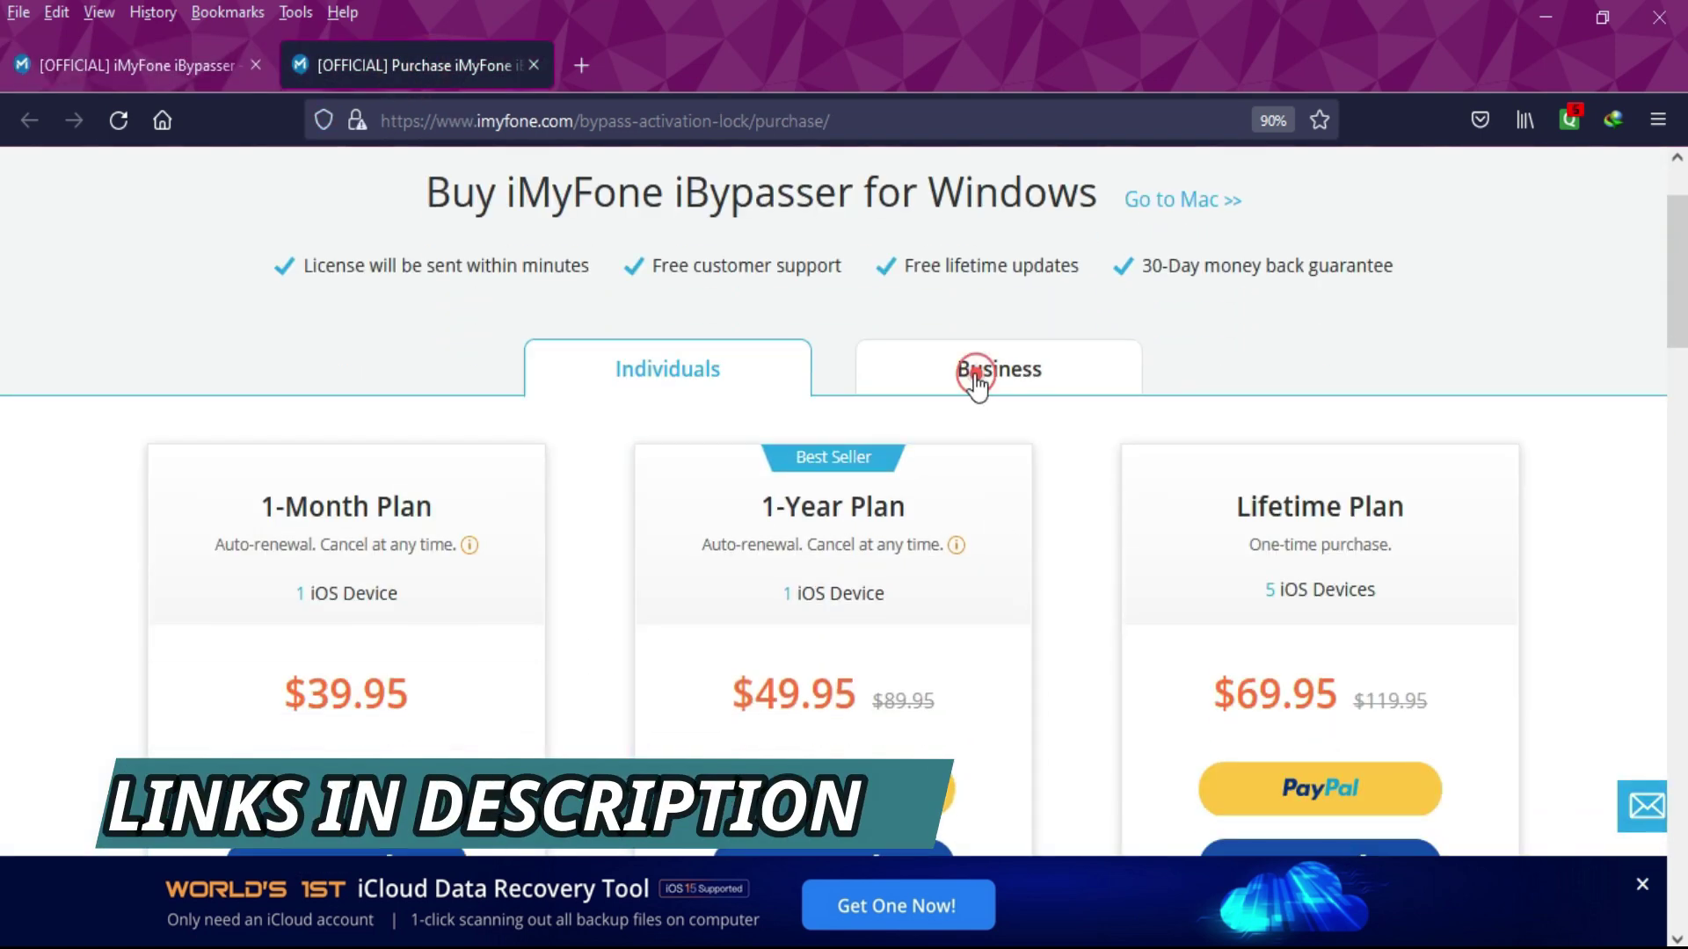